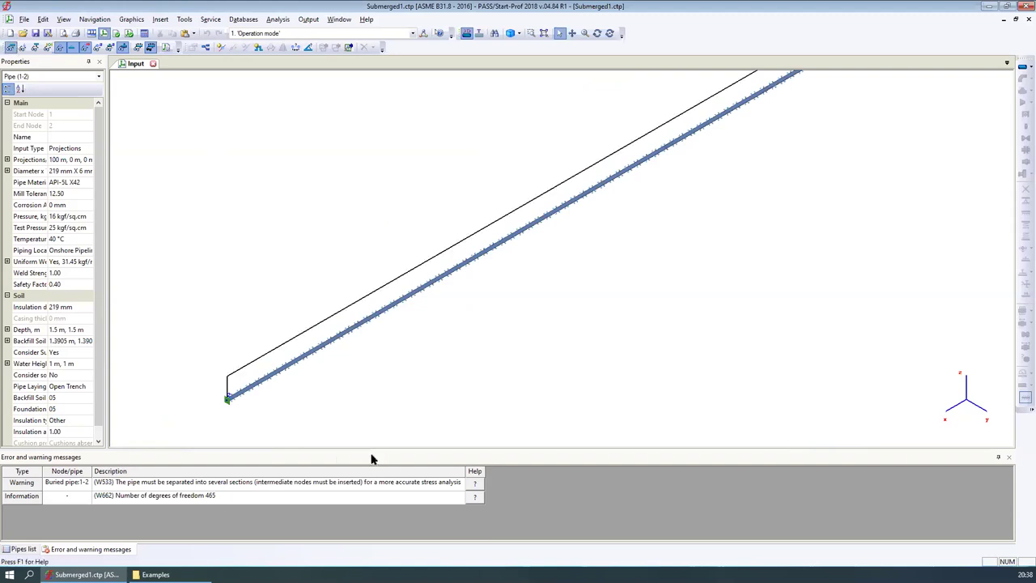
Display the water level line above the buried pipe and view it at node 2.
click(22, 46)
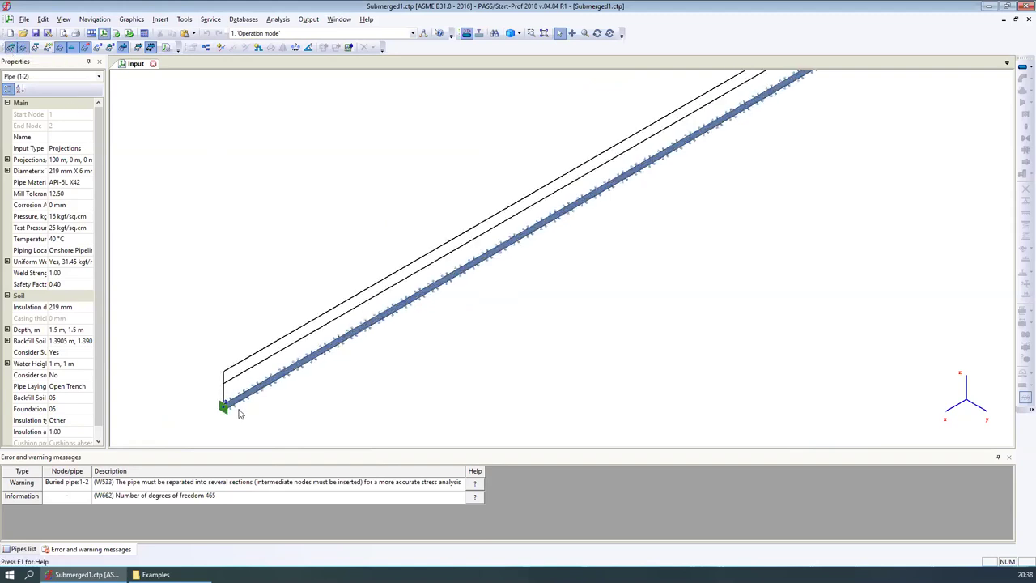
scroll(217, 353, up, 3)
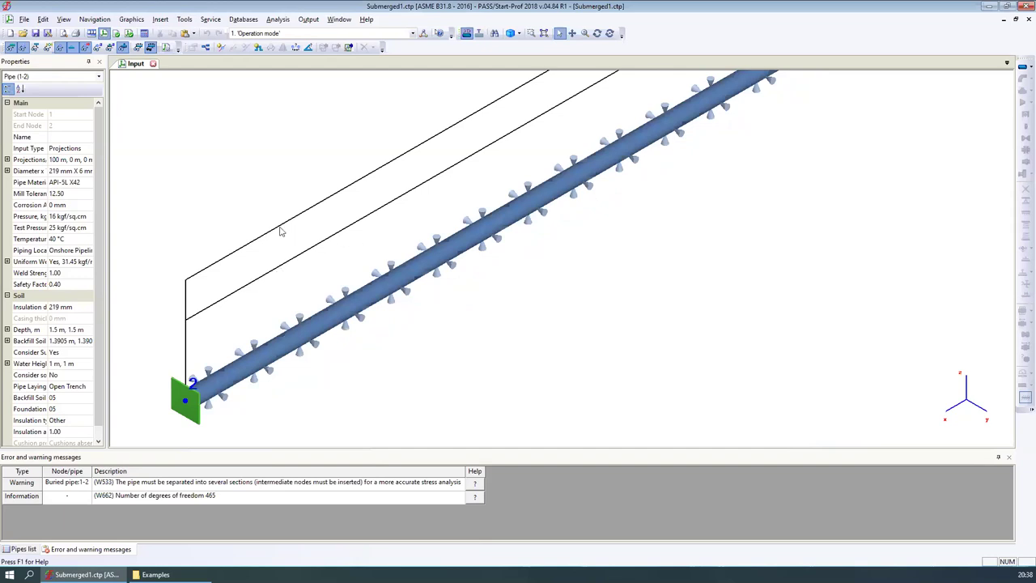
Review the soil properties of pipe 1-2, covering the submerged pipe option, pipe axis depth and water levels at both nodes, and cancel the dialog.
double_click(374, 301)
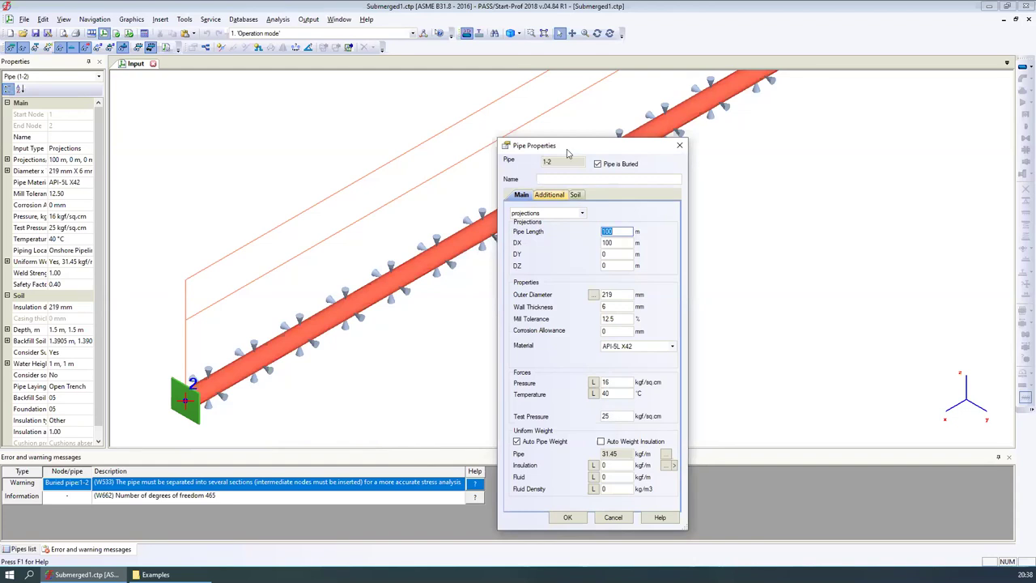
click(574, 194)
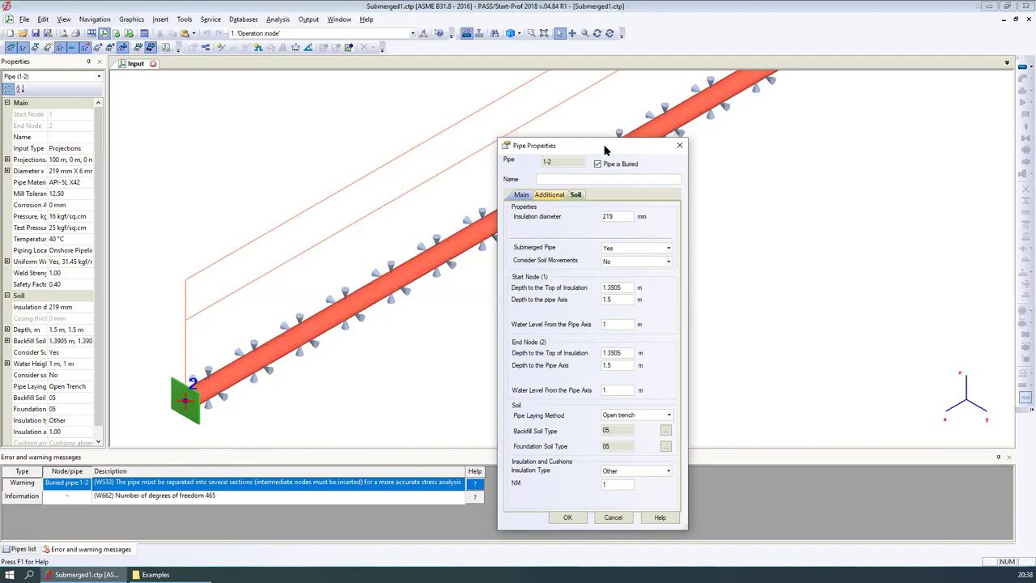
drag(607, 147, 648, 147)
drag(660, 299, 632, 299)
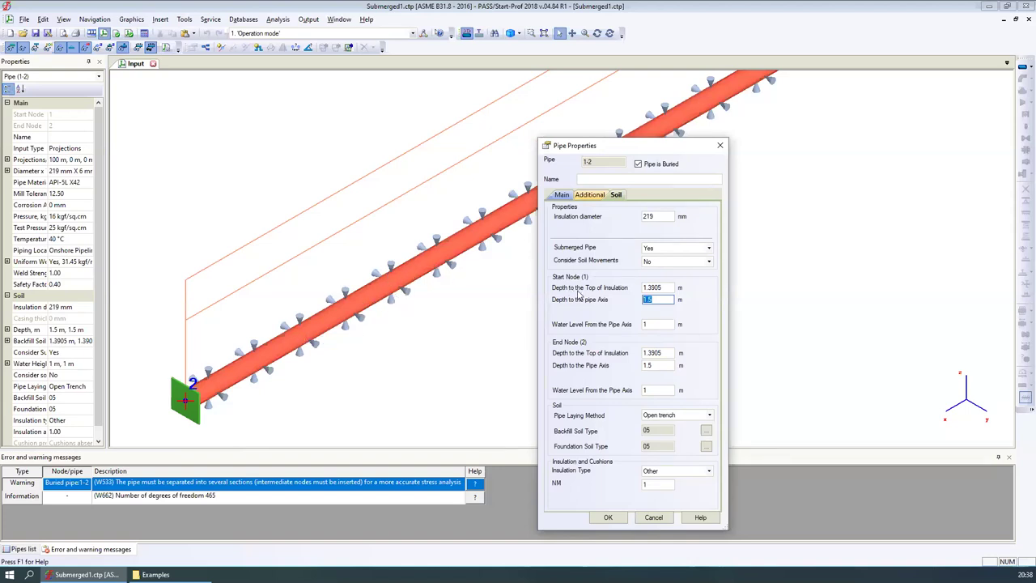
click(652, 249)
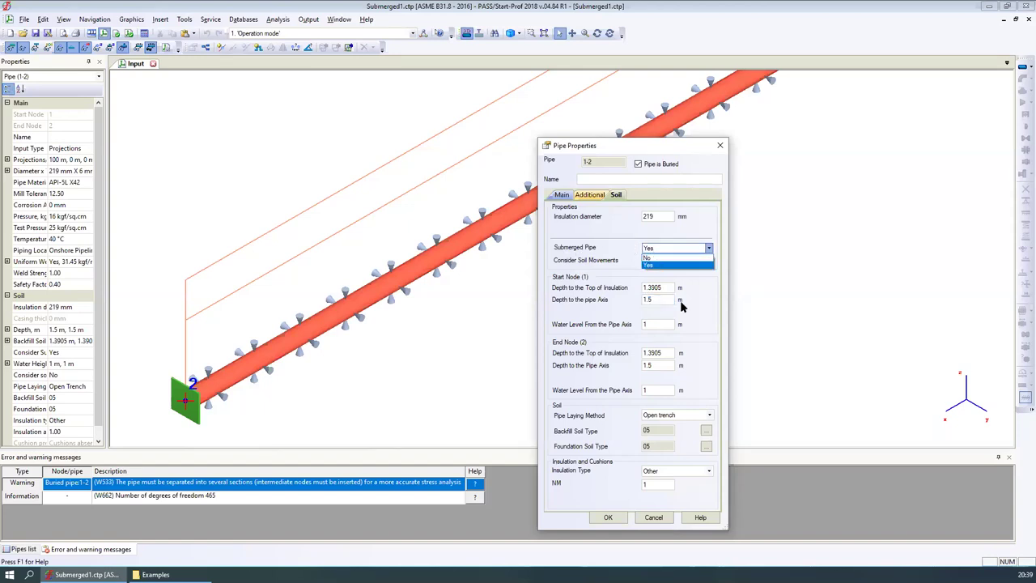
click(682, 305)
click(654, 324)
click(657, 390)
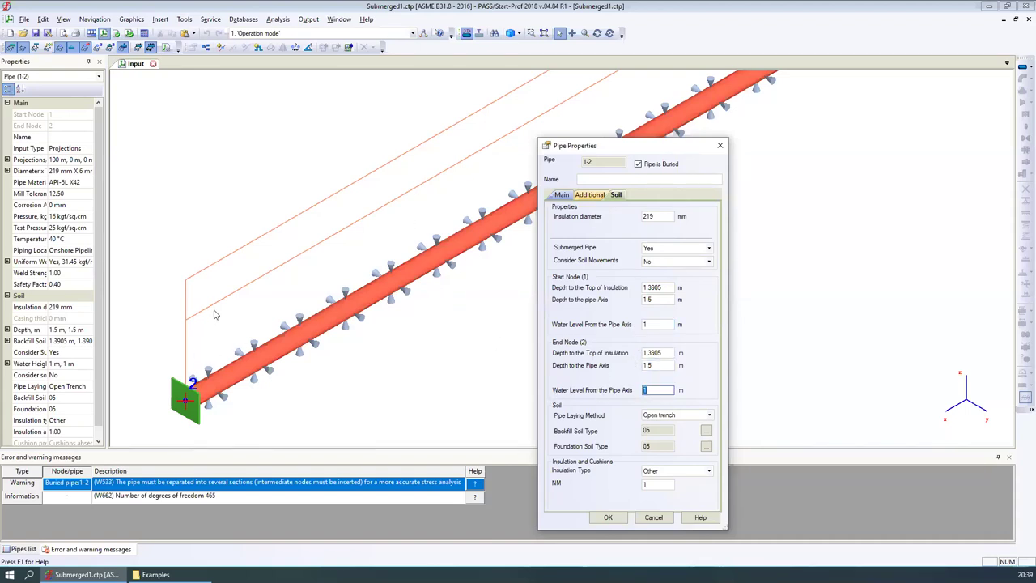
click(655, 324)
click(651, 518)
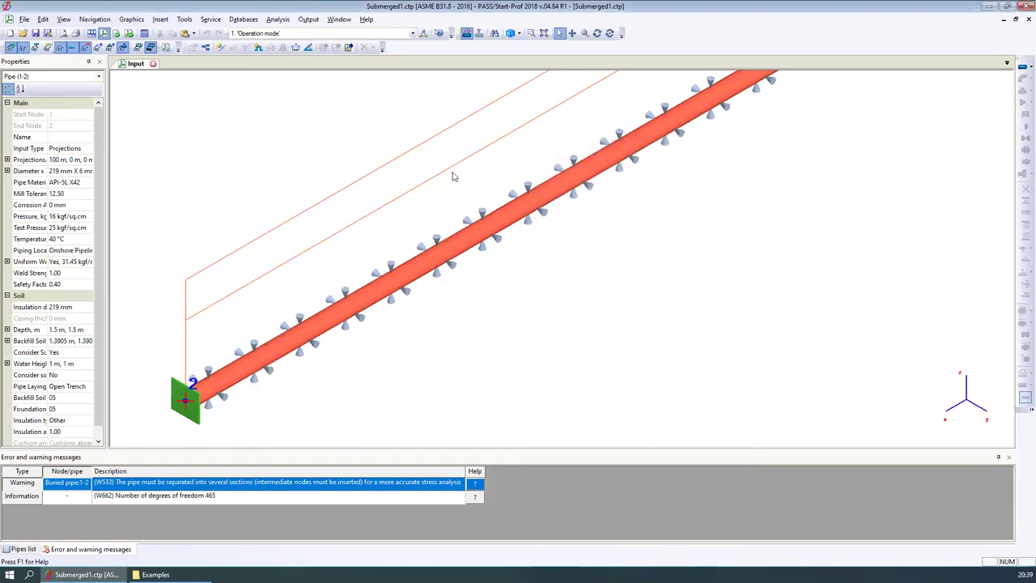
Open the analysis output for the whole pipe and run the pipeline deformation animation.
scroll(454, 172, down, 3)
middle_drag(553, 146, 351, 256)
scroll(351, 257, down, 5)
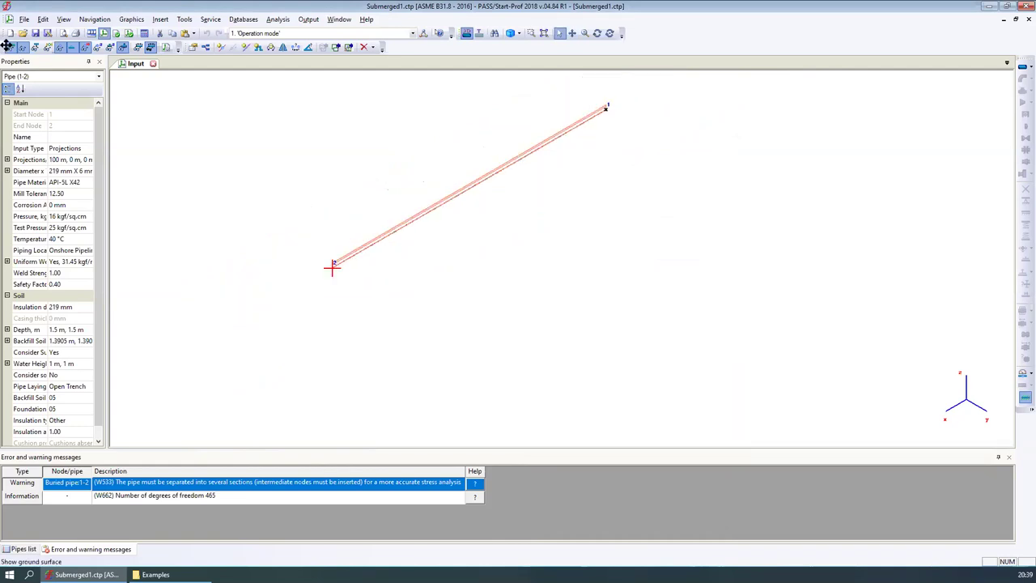
click(128, 34)
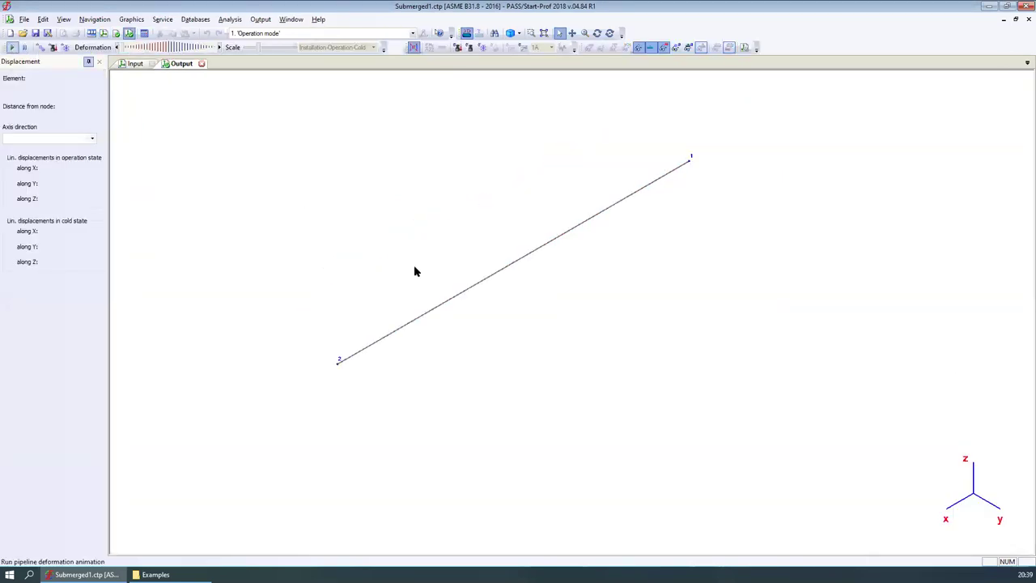
click(12, 47)
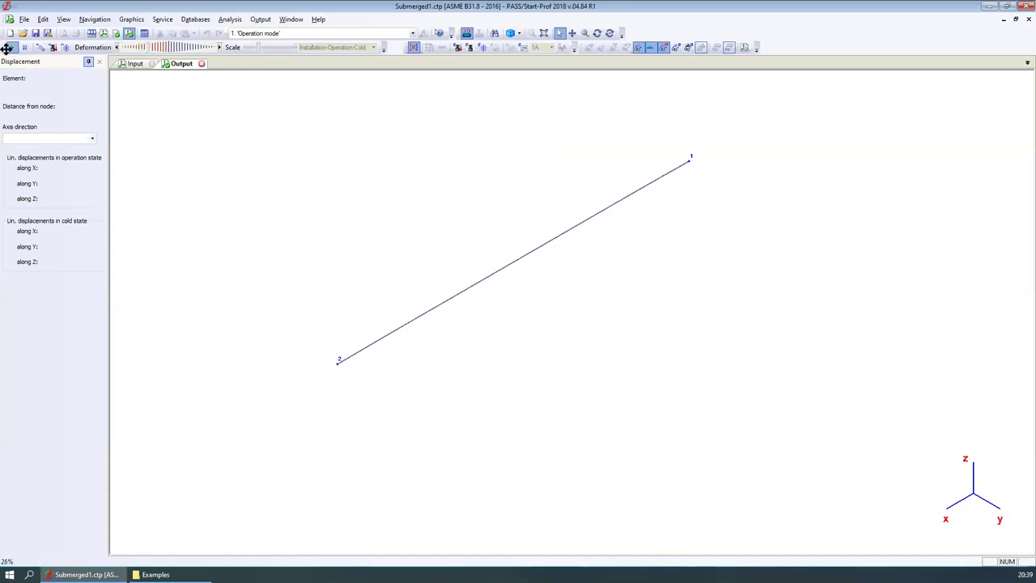
Increase the deformation scale of the output view and run the deformation animation again.
drag(259, 48, 276, 51)
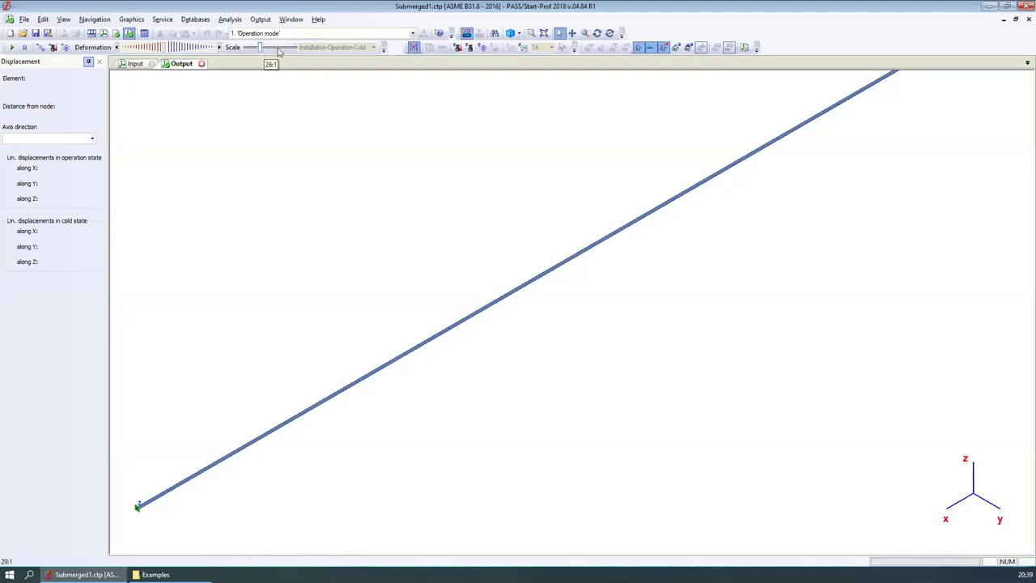
drag(277, 51, 286, 51)
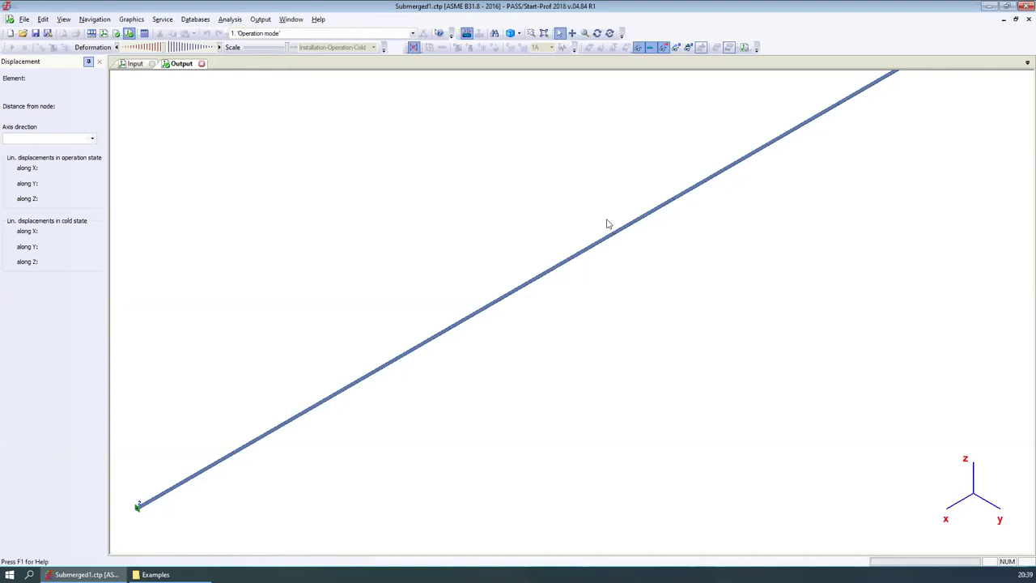
click(11, 47)
scroll(649, 249, down, 3)
scroll(500, 201, up, 2)
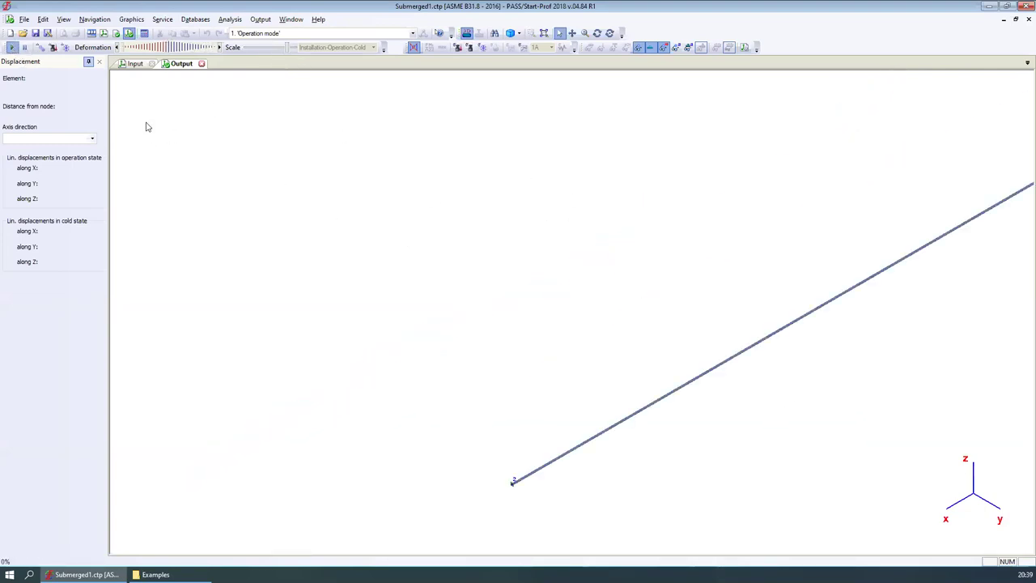
Overlay the undeformed pipe axis on the animation and examine the deflected shape from node 2 to node 1 in a near-side view.
click(41, 48)
scroll(672, 316, down, 3)
middle_drag(833, 311, 595, 337)
click(597, 33)
drag(700, 284, 481, 317)
scroll(479, 316, up, 3)
middle_drag(484, 354, 574, 356)
scroll(574, 356, down, 3)
scroll(522, 356, up, 4)
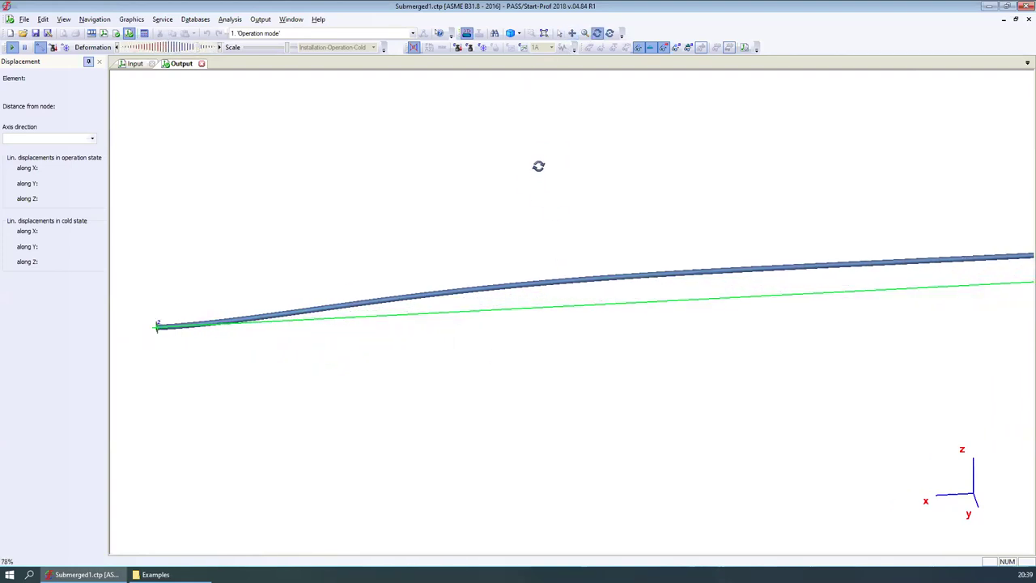
scroll(943, 333, down, 3)
middle_drag(943, 334, 361, 331)
scroll(656, 306, up, 7)
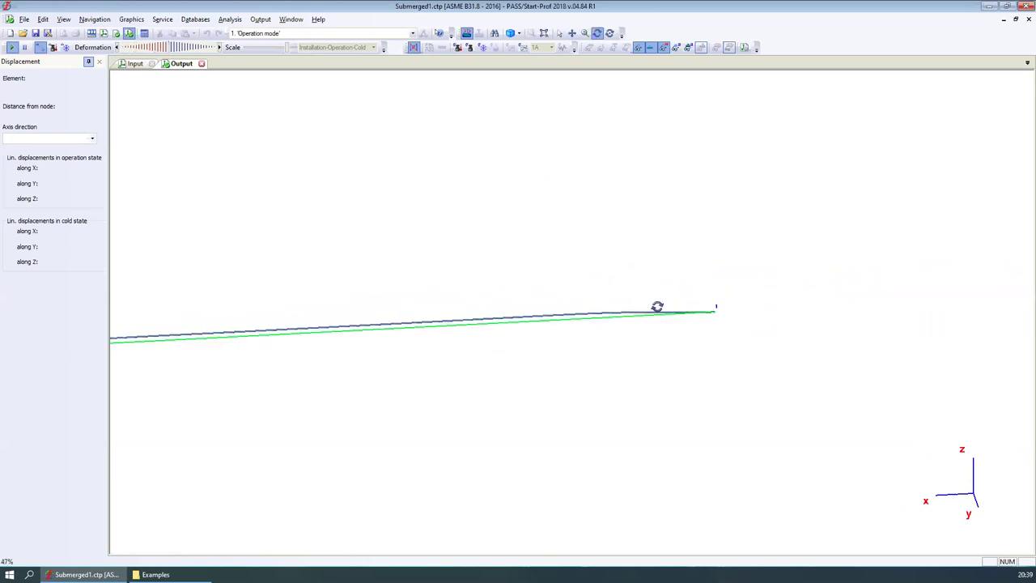
scroll(657, 305, down, 5)
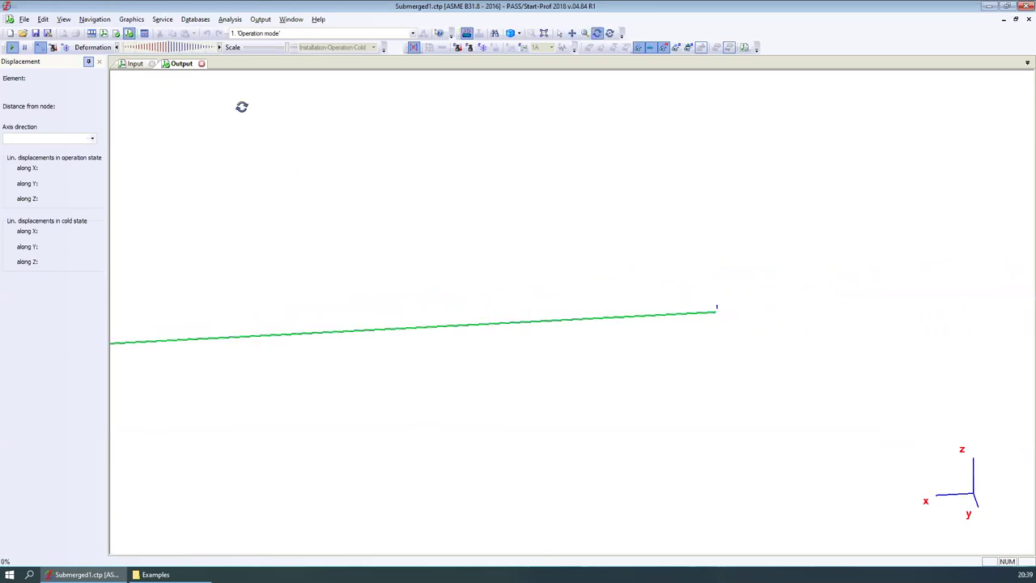
middle_drag(425, 328, 572, 340)
Close the output results and reorient the input model so the whole pipe shows at an oblique angle.
click(202, 63)
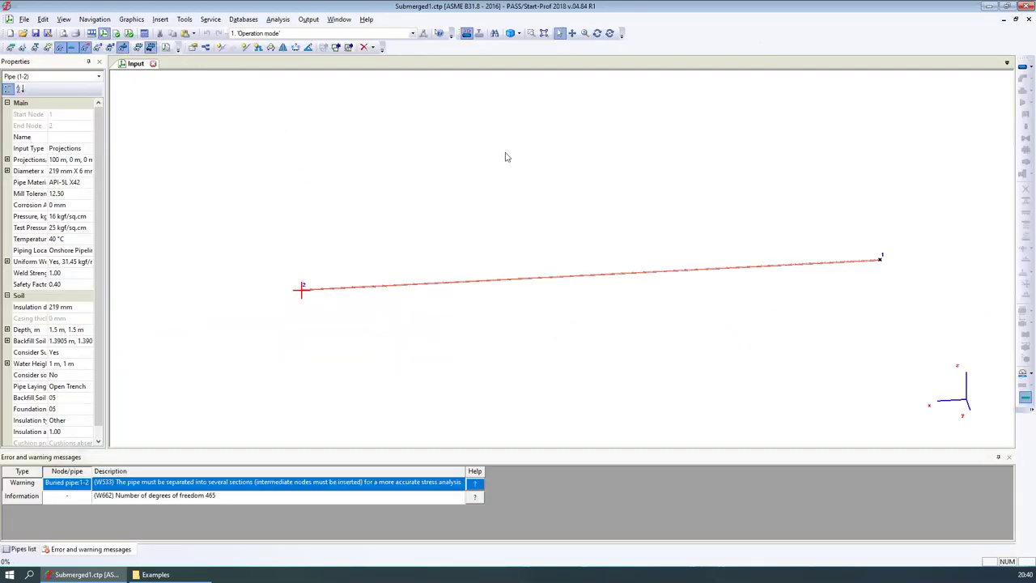
click(597, 33)
drag(555, 102, 526, 250)
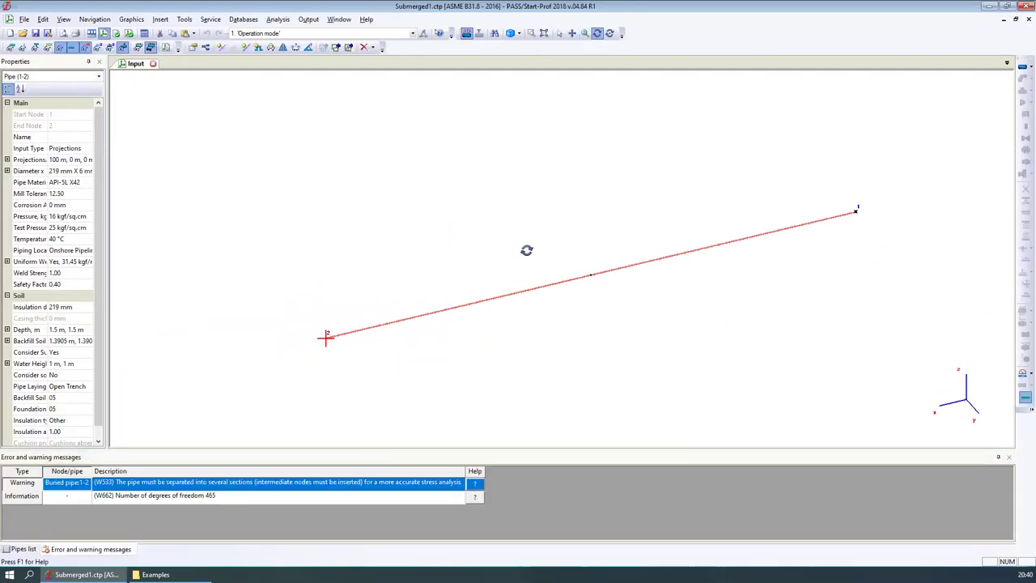
drag(429, 300, 469, 314)
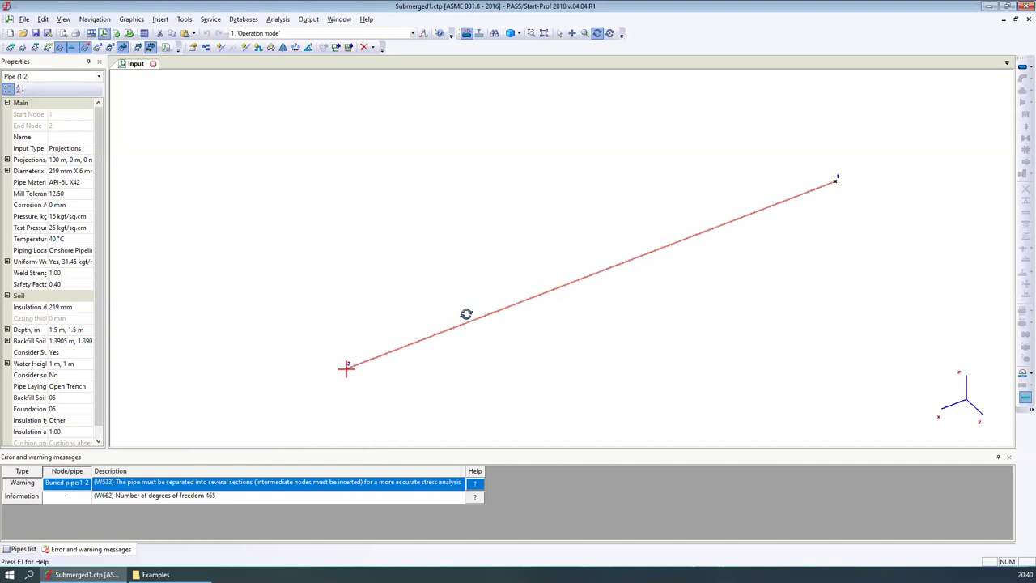
scroll(463, 316, up, 2)
middle_drag(485, 358, 440, 281)
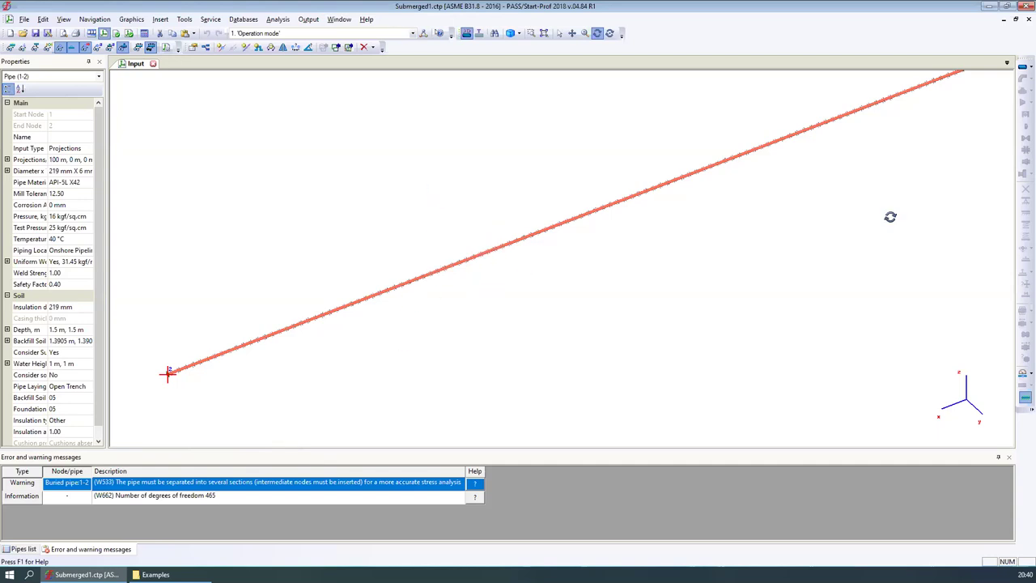
click(572, 33)
scroll(785, 151, down, 3)
drag(754, 150, 653, 208)
key(Escape)
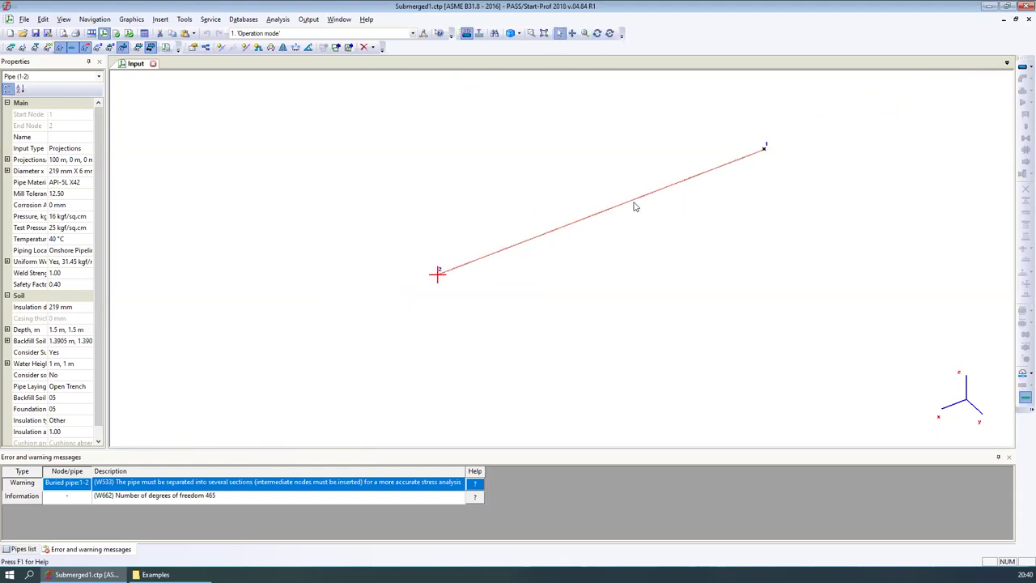
Split pipe 1-2 into 50 parts by inserting multiple nodes, with a Ballasting element in each new node.
right_click(631, 204)
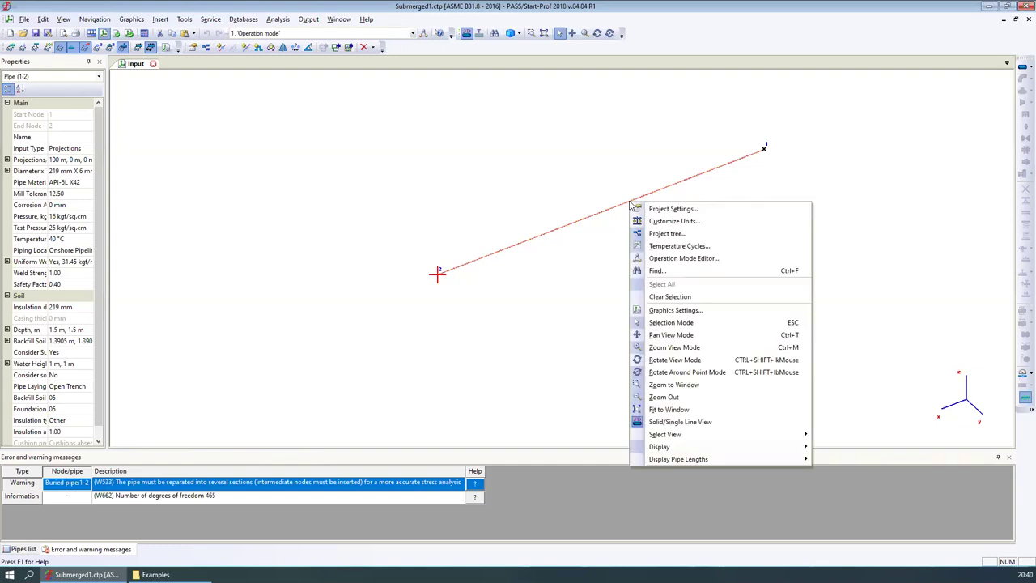
key(Escape)
scroll(626, 291, up, 5)
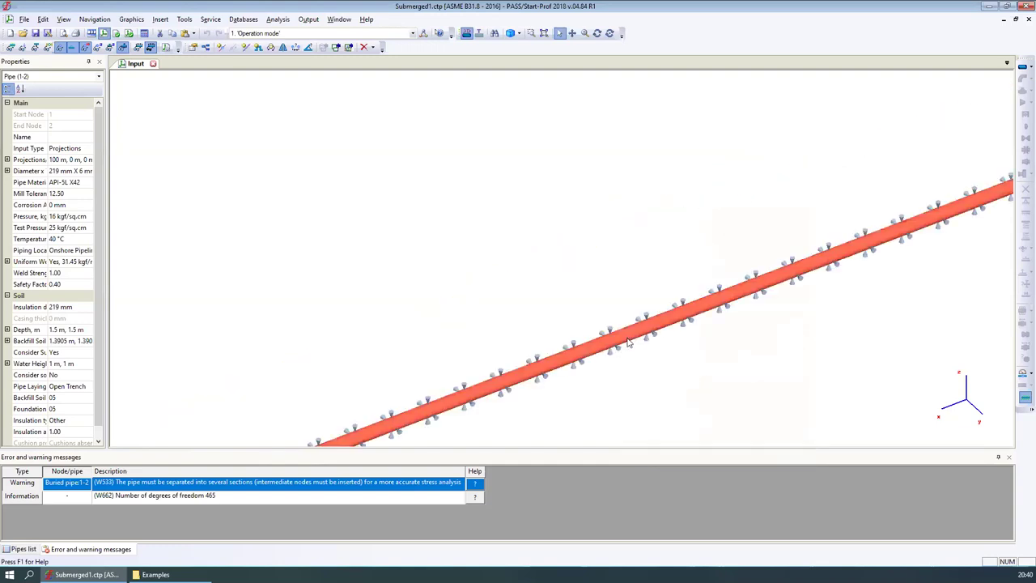
right_click(630, 340)
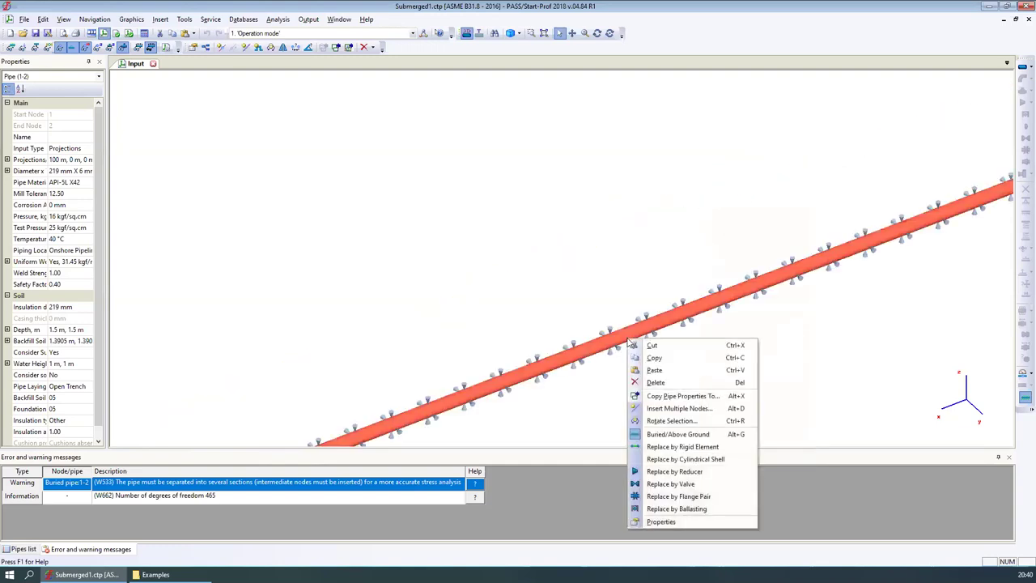
click(675, 408)
click(551, 271)
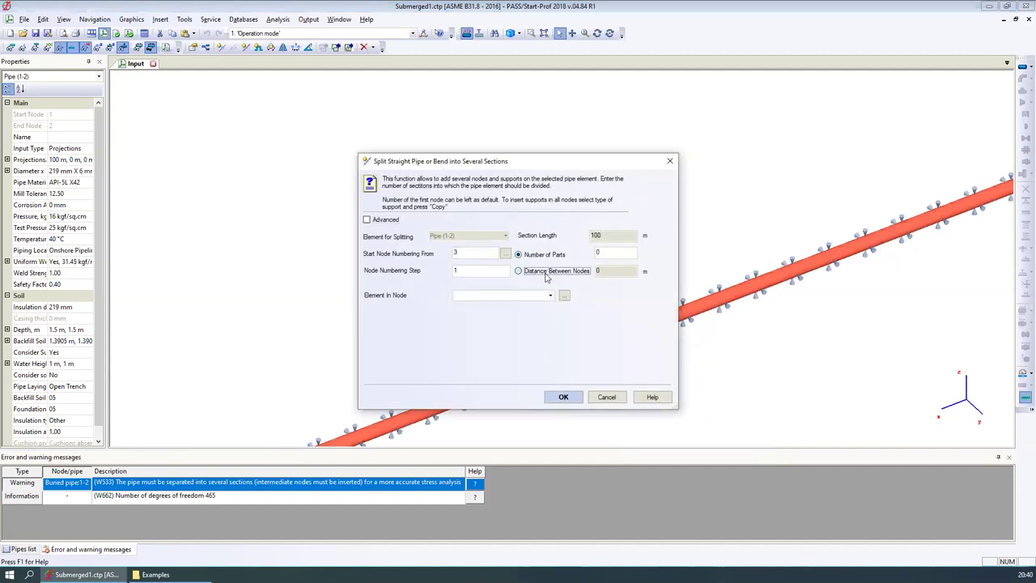
click(548, 256)
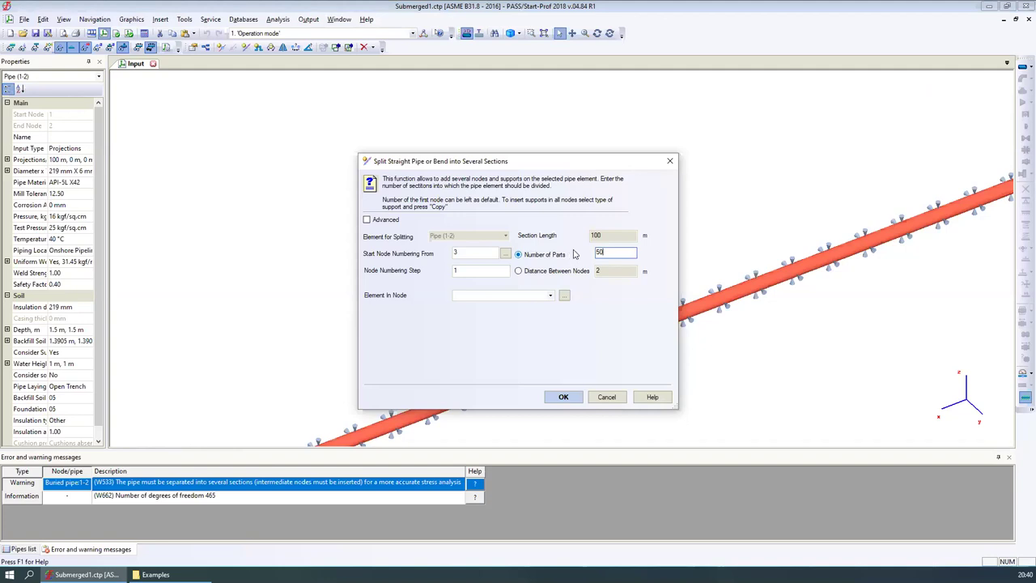
click(550, 295)
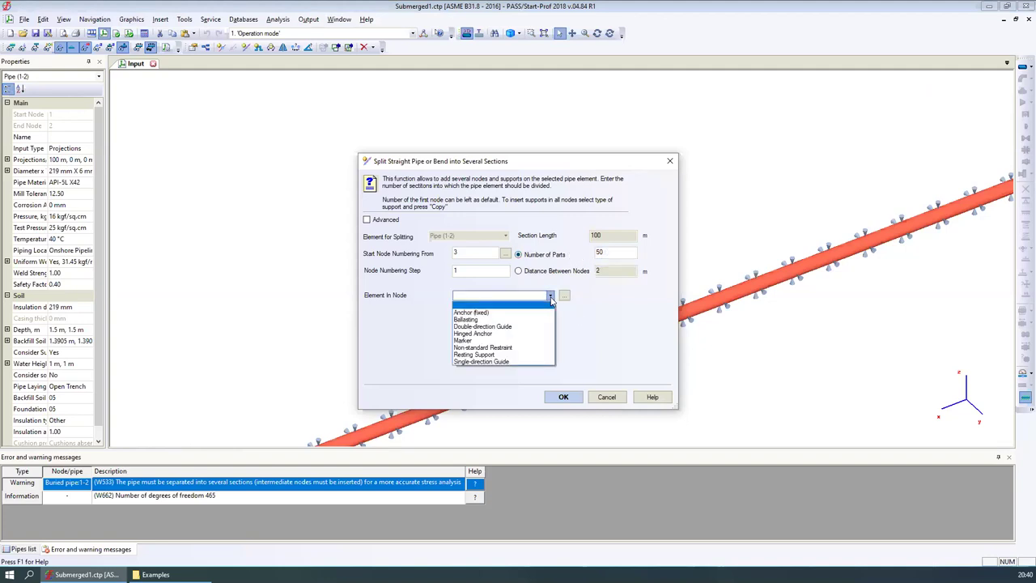
click(511, 320)
click(565, 397)
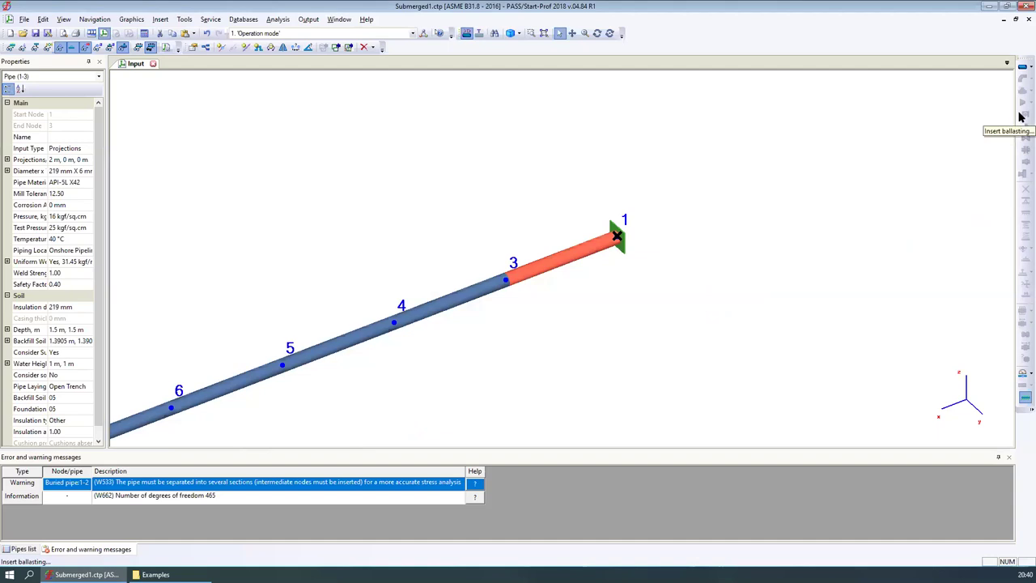
Edit the ballasting type used at node 3, setting its length to 500 mm and weight in water to 100 kgf.
click(506, 281)
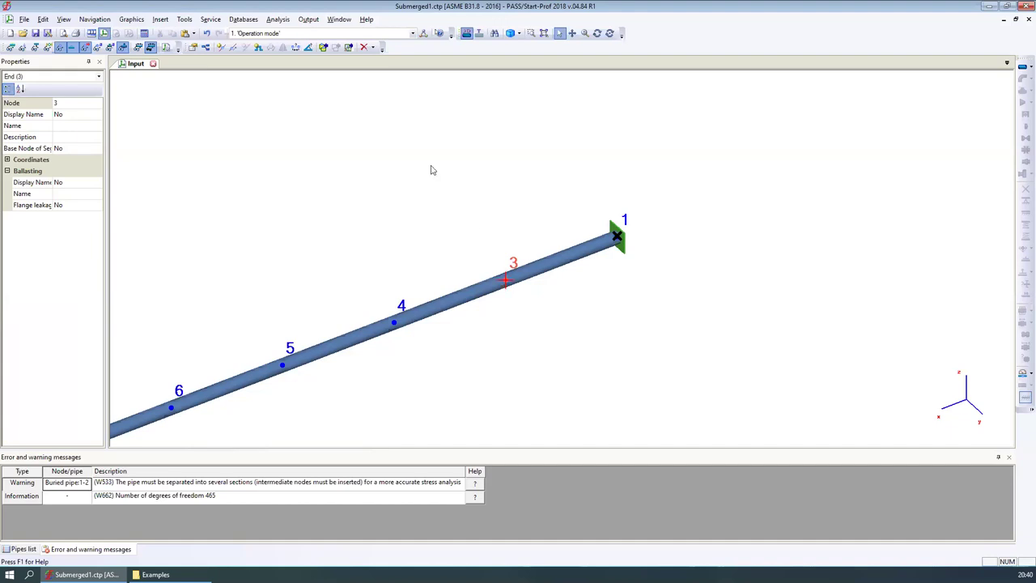
click(323, 47)
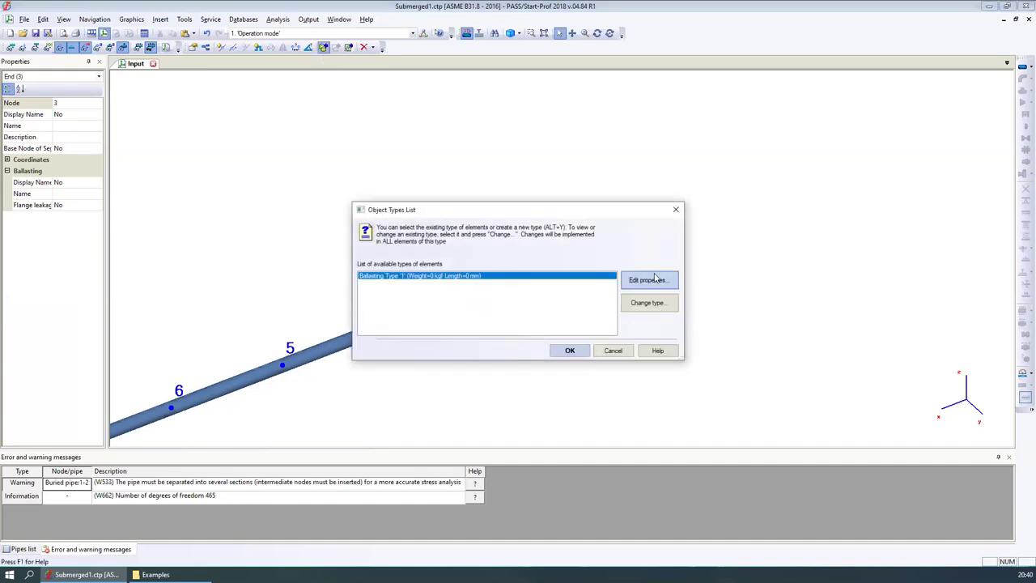
click(648, 279)
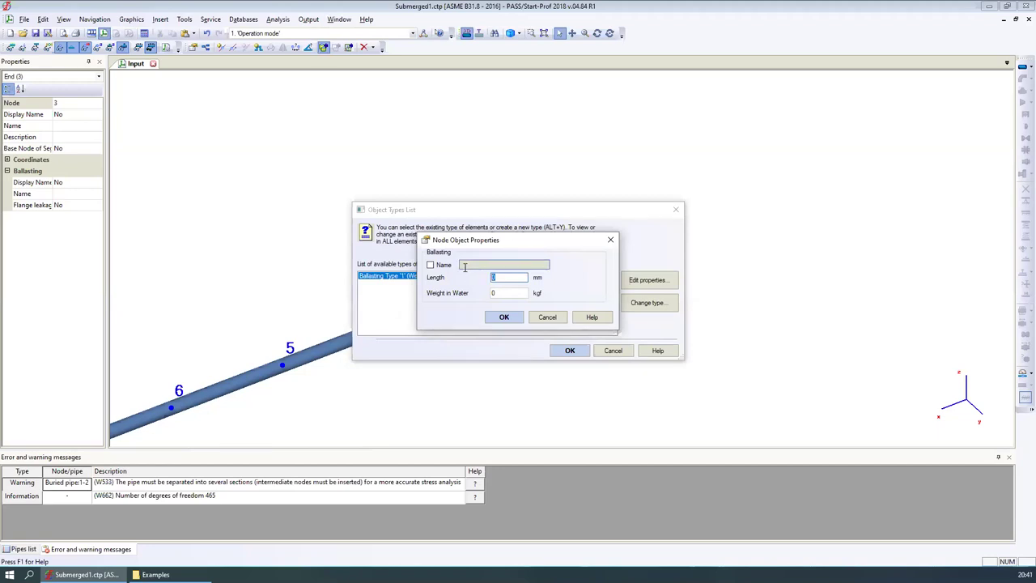
text(500)
click(514, 292)
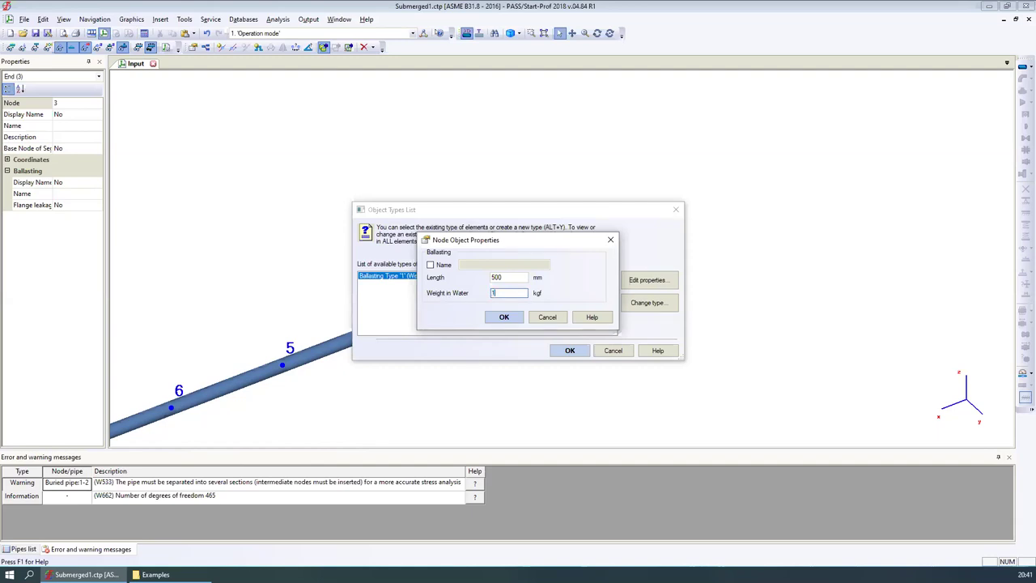
text(100)
click(503, 317)
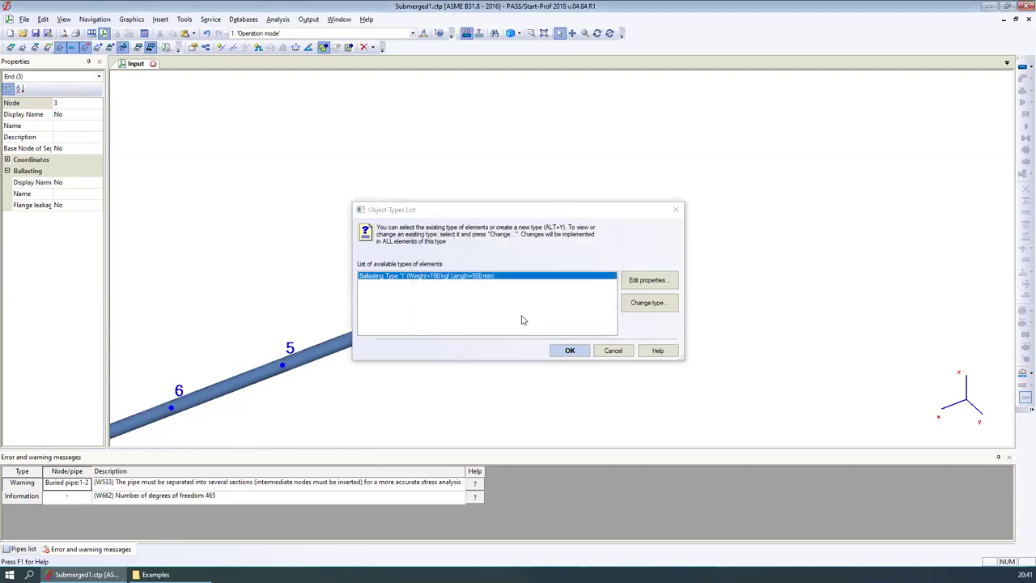
click(586, 354)
Examine the ballast weights along the pipe from several angles, including the section around nodes 39 to 46.
click(63, 19)
click(81, 148)
scroll(538, 280, down, 4)
scroll(486, 318, up, 5)
middle_drag(414, 201, 662, 296)
click(598, 33)
drag(555, 361, 379, 304)
scroll(434, 330, down, 8)
middle_drag(434, 330, 930, 359)
scroll(720, 350, up, 8)
scroll(478, 241, up, 1)
mouse_move(559, 296)
mouse_down()
mouse_move(973, 297)
mouse_move(844, 331)
mouse_move(551, 289)
mouse_up()
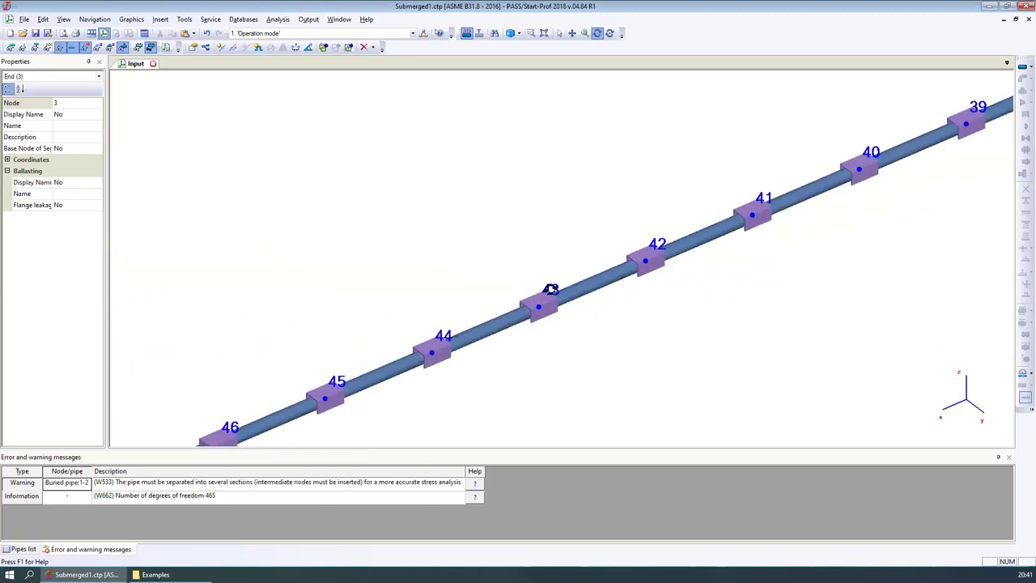
Run the analysis on the ballasted pipe and examine its animated deformation in the graphic output from several angles.
click(144, 34)
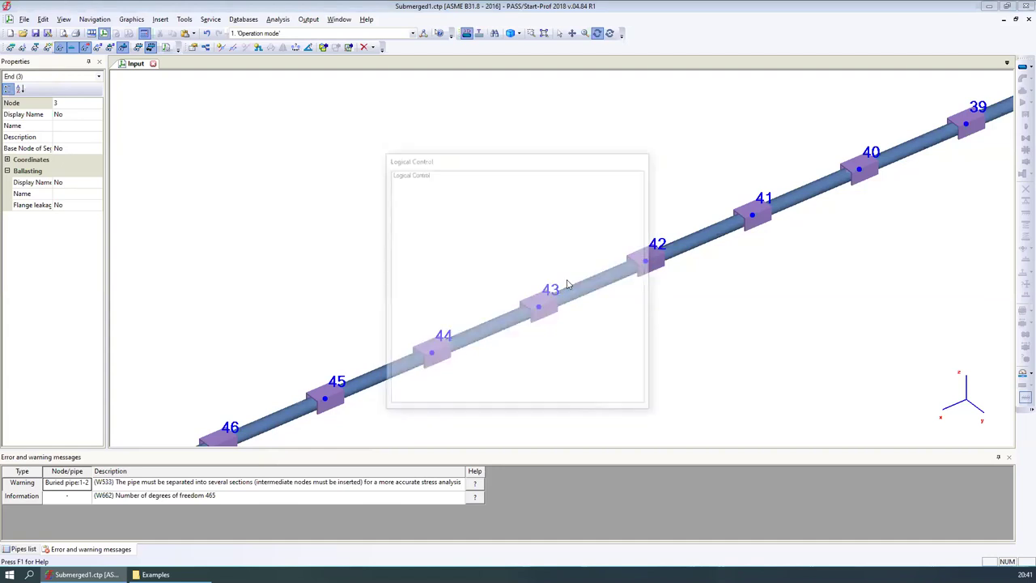
scroll(548, 291, down, 4)
middle_drag(341, 378, 855, 110)
click(127, 33)
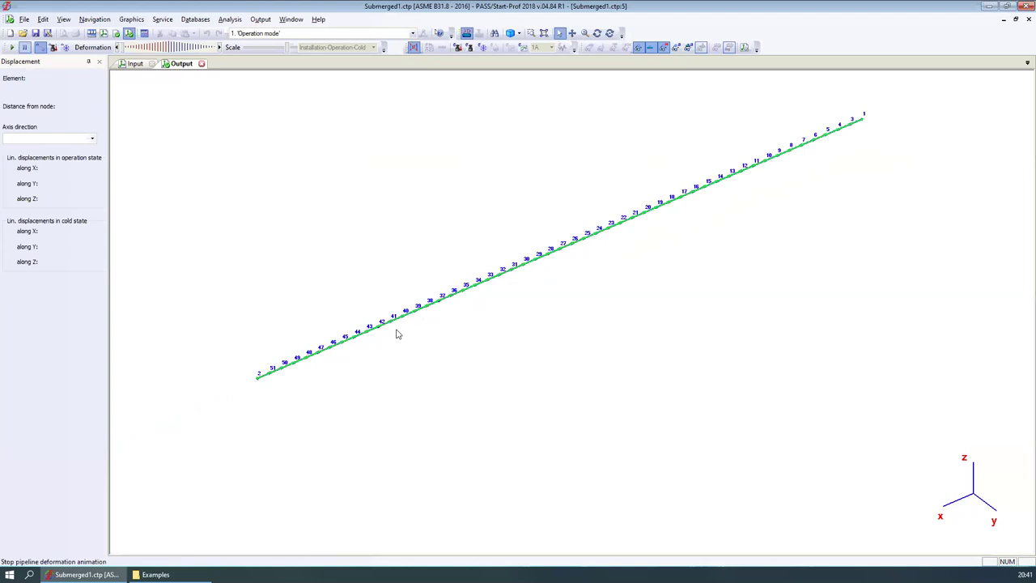
click(597, 34)
drag(550, 277, 491, 248)
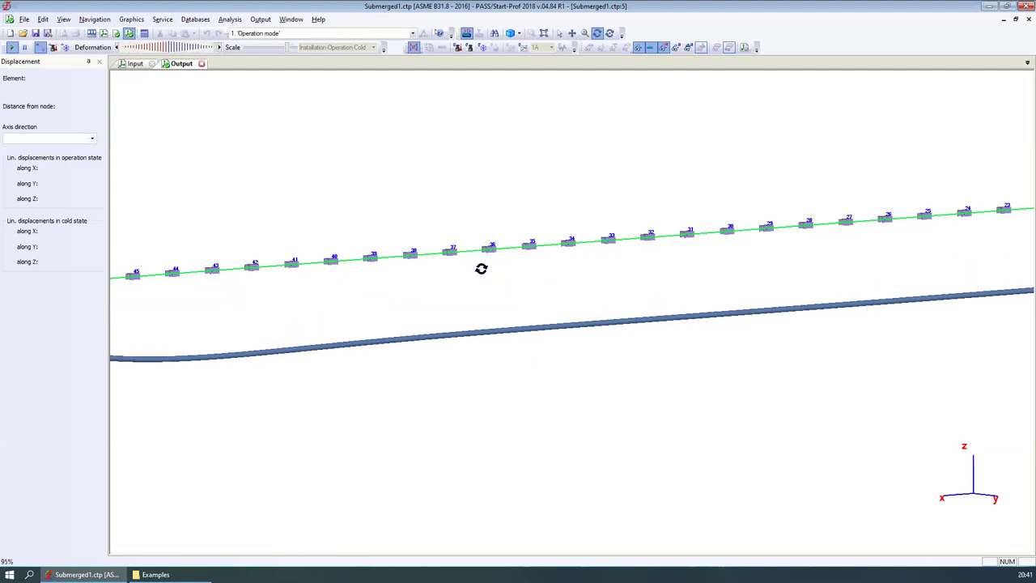
drag(348, 252, 321, 313)
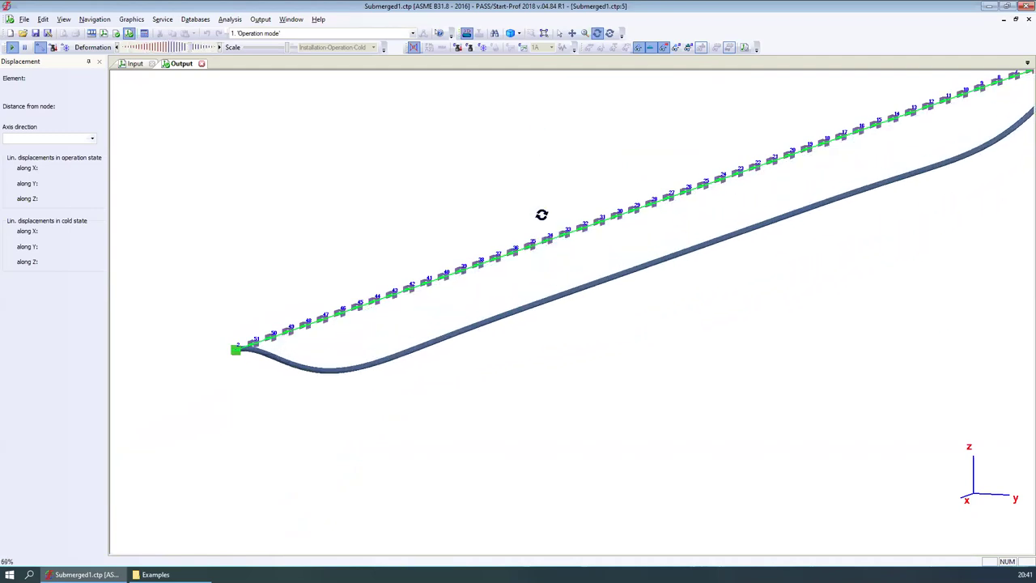
Close the output results and the submerged pipeline model without saving the changes.
click(202, 64)
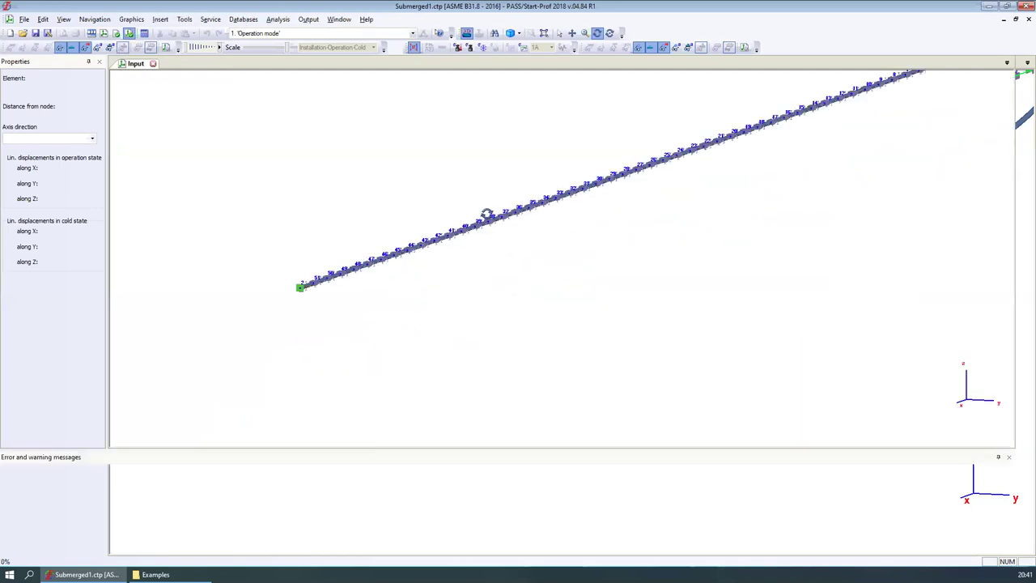
scroll(426, 254, up, 3)
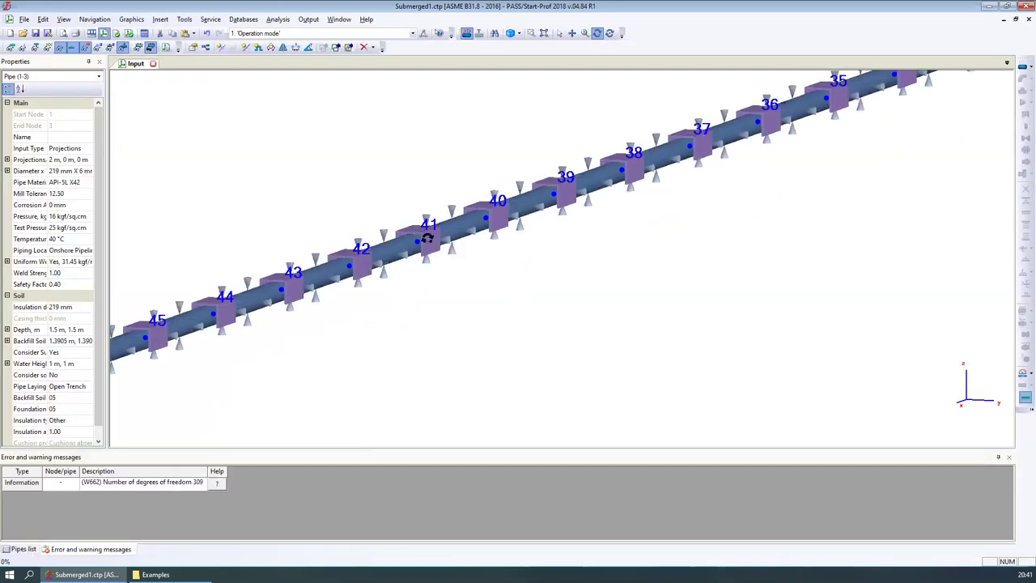
click(153, 64)
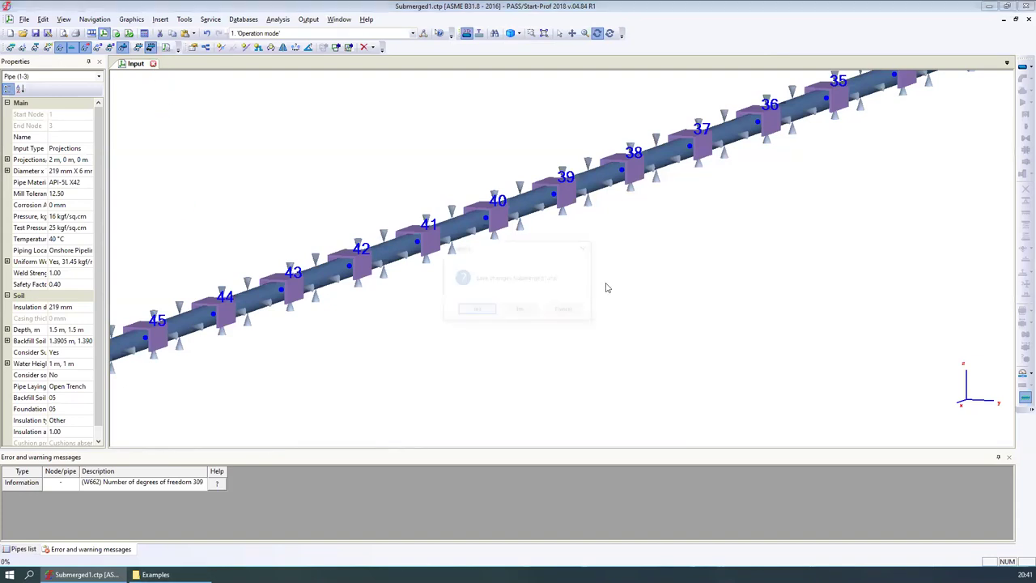
click(520, 309)
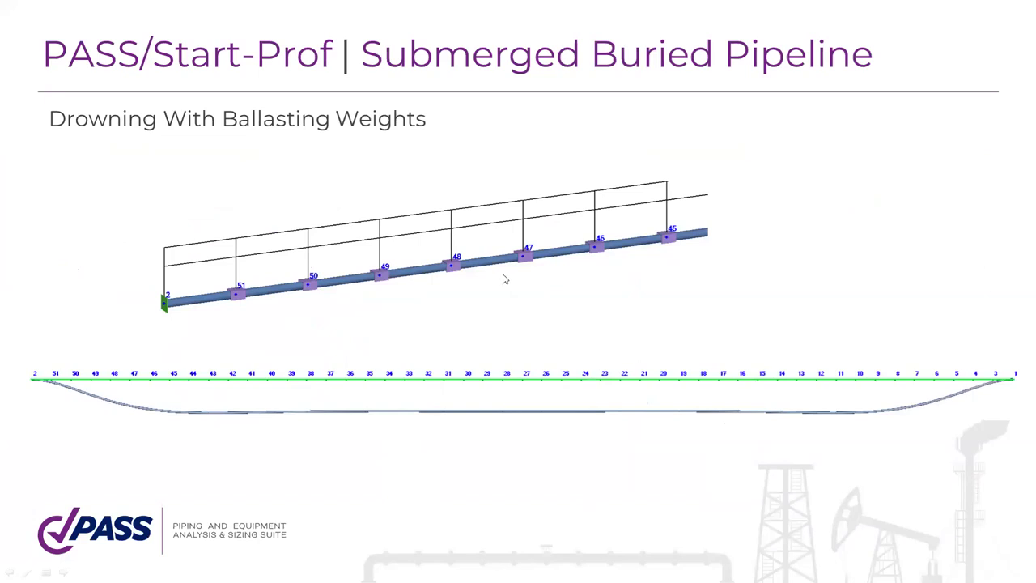
click(503, 278)
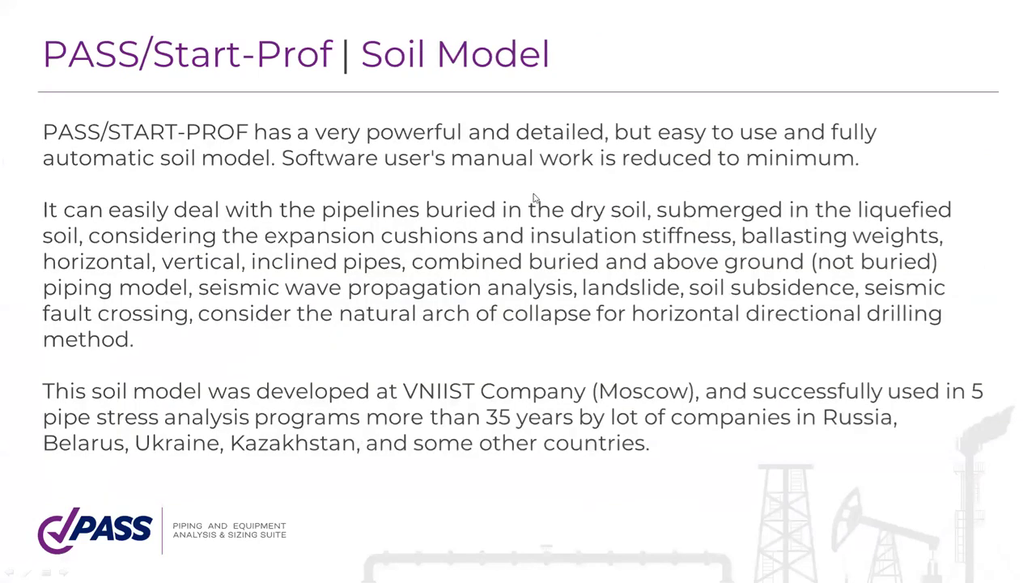
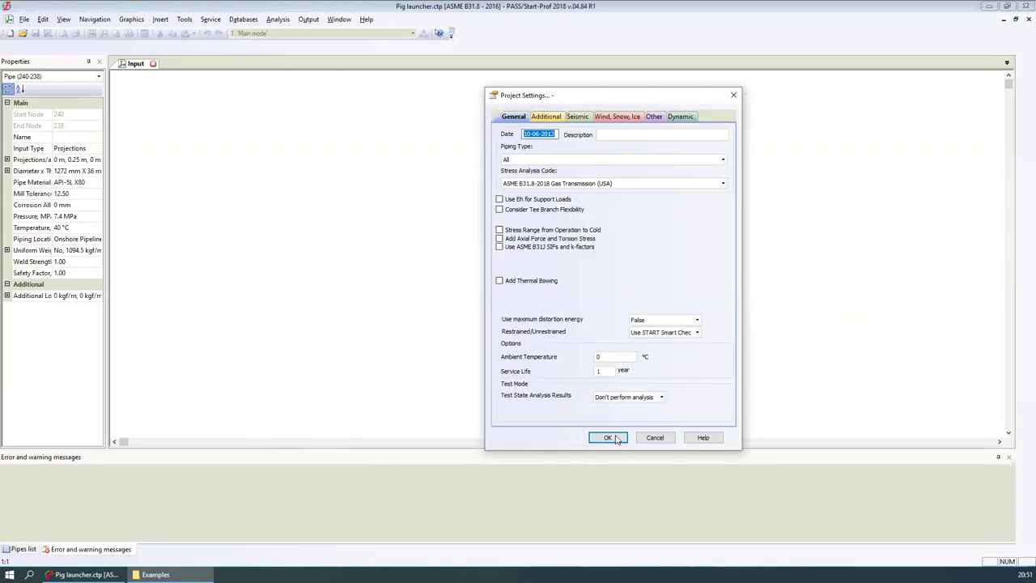
Accept the pig launcher model's project settings and reorient the model to a close view of the launcher.
click(613, 437)
scroll(579, 265, up, 2)
scroll(579, 265, up, 3)
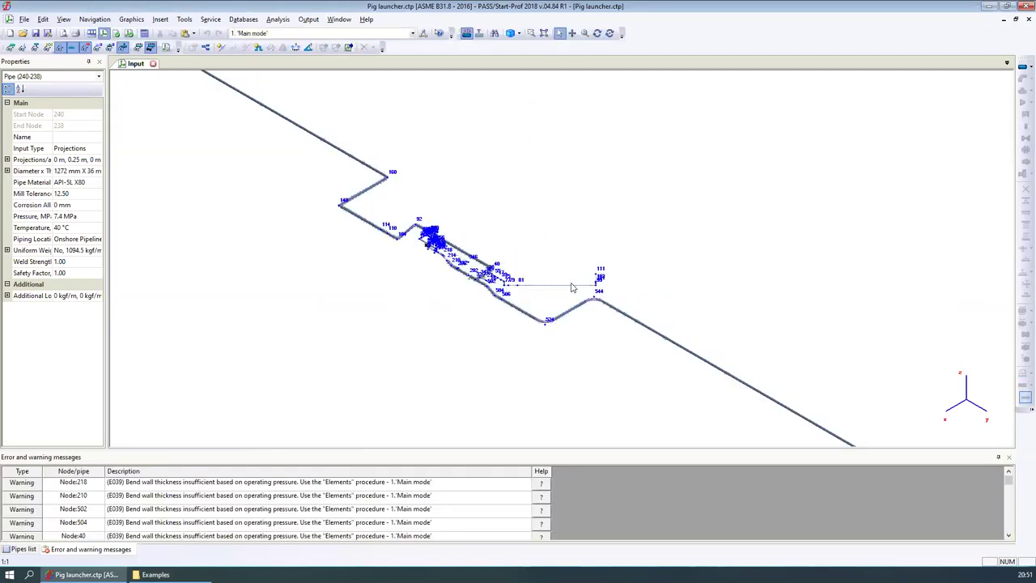
scroll(486, 296, up, 2)
click(597, 33)
click(597, 33)
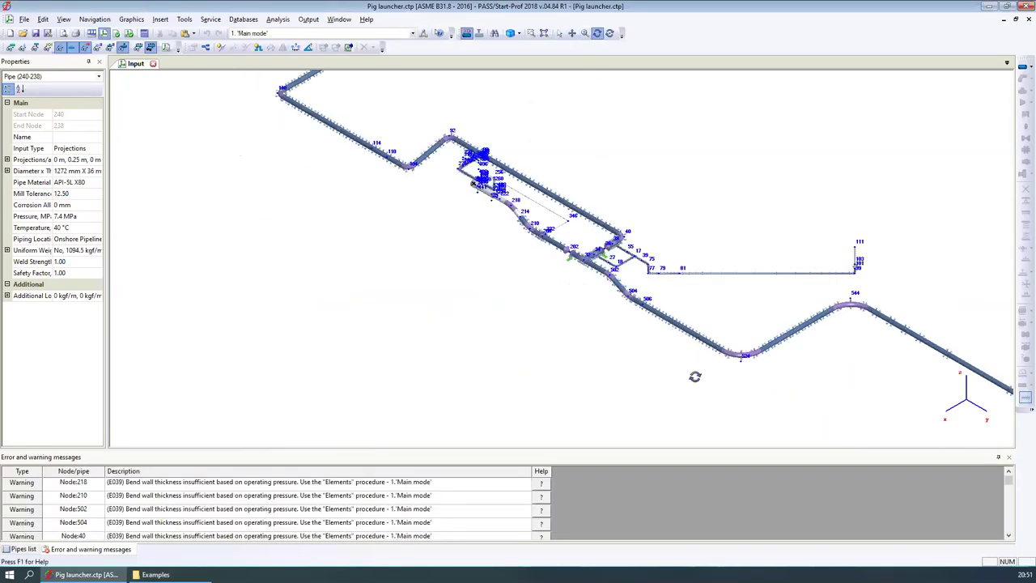
drag(694, 376, 566, 269)
scroll(574, 315, up, 2)
scroll(588, 273, up, 4)
middle_drag(588, 274, 585, 256)
Mark pipe 222-218 as buried, view its soil properties, and discard the change.
click(560, 33)
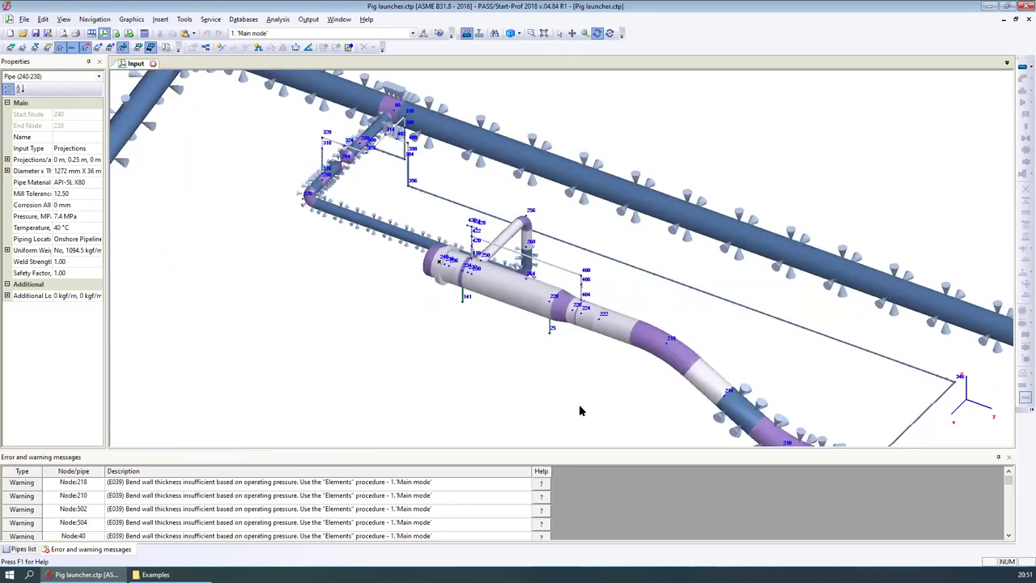
click(619, 332)
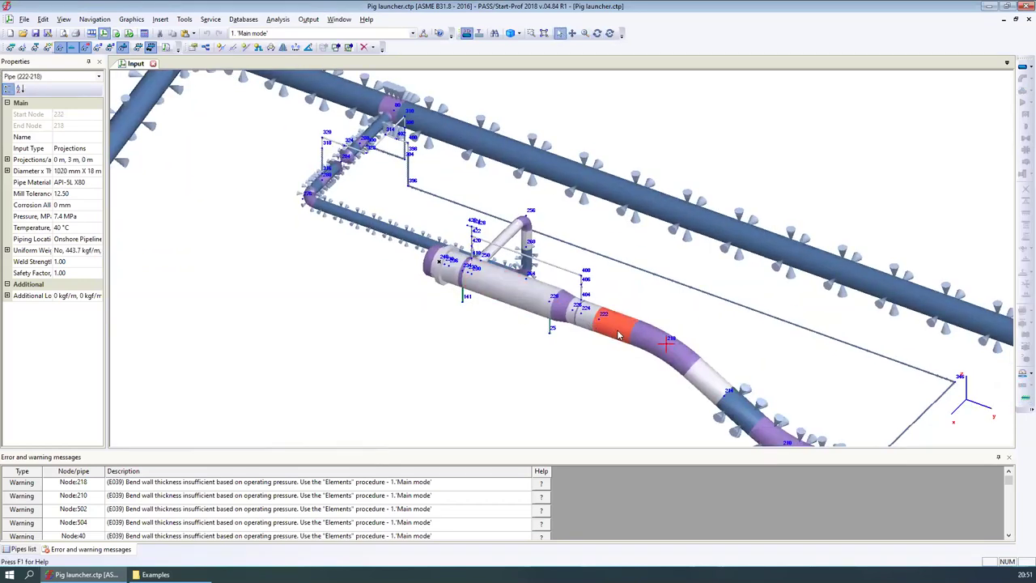
key(Return)
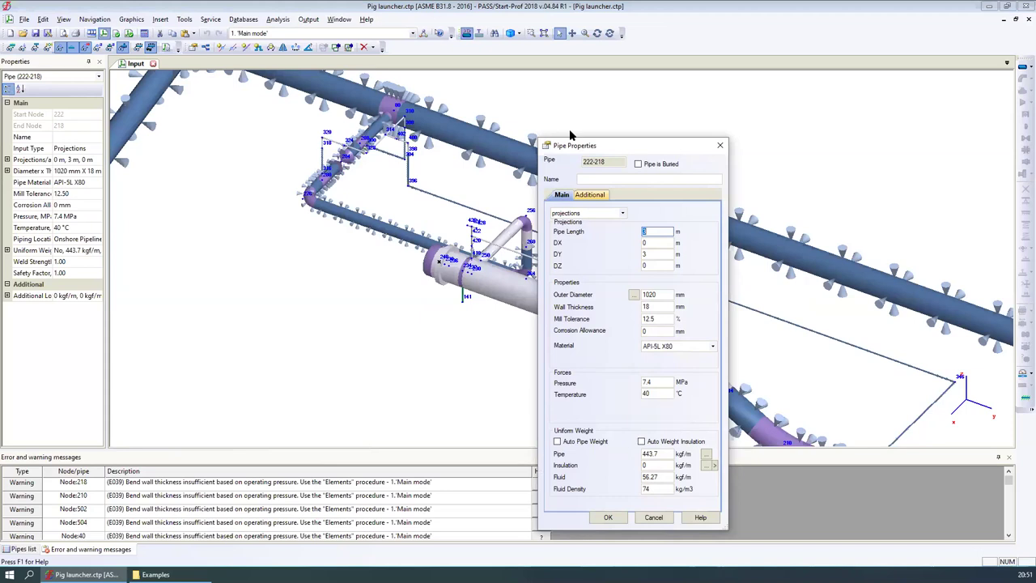
drag(571, 146, 463, 134)
click(638, 164)
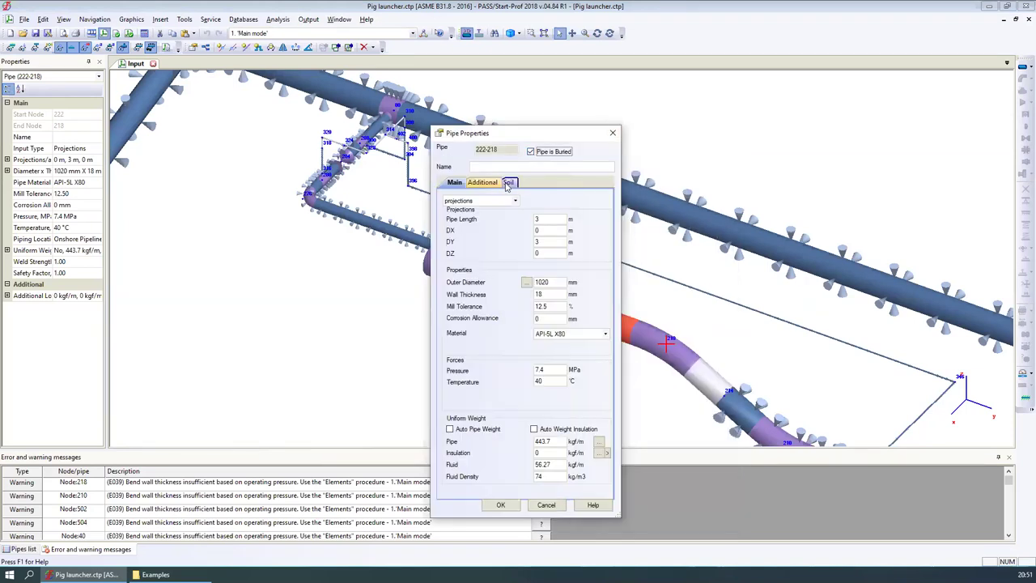
click(510, 183)
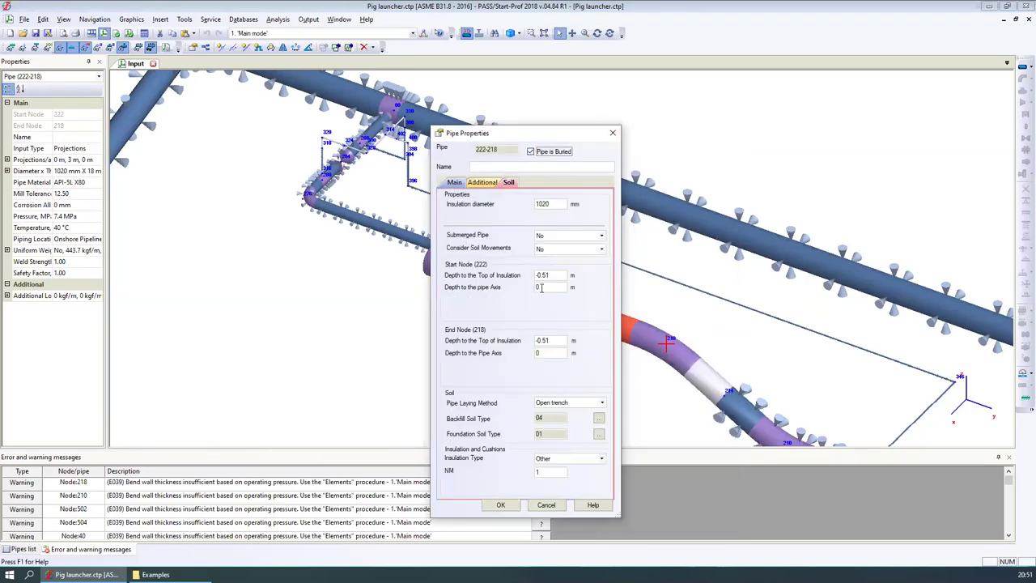
click(546, 504)
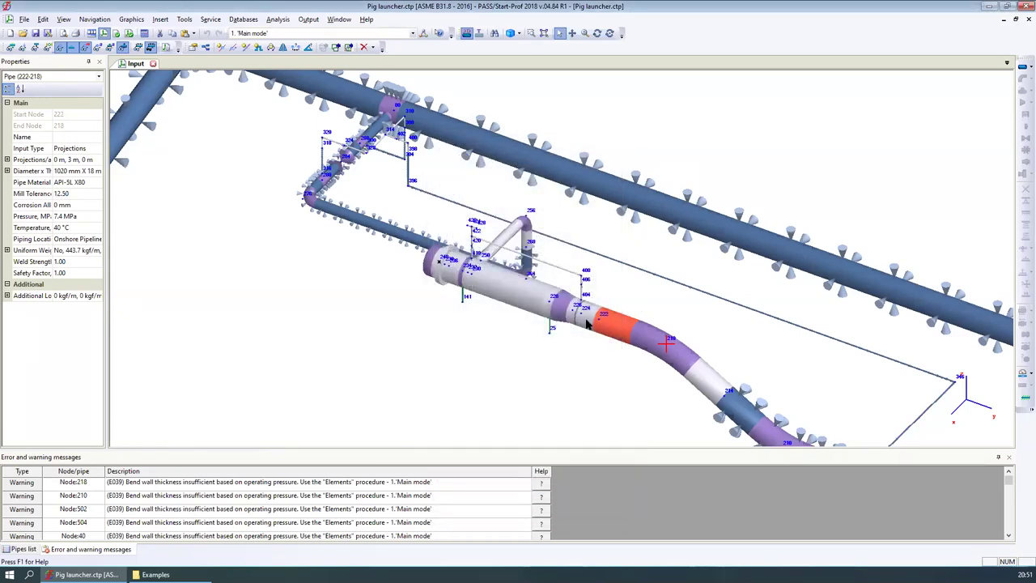
Examine the properties of the transition from above-ground to buried piping, selecting pipes 214-210 and 206-202.
click(625, 332)
click(597, 324)
scroll(541, 290, down, 3)
middle_drag(604, 331, 385, 227)
scroll(385, 227, up, 4)
click(547, 335)
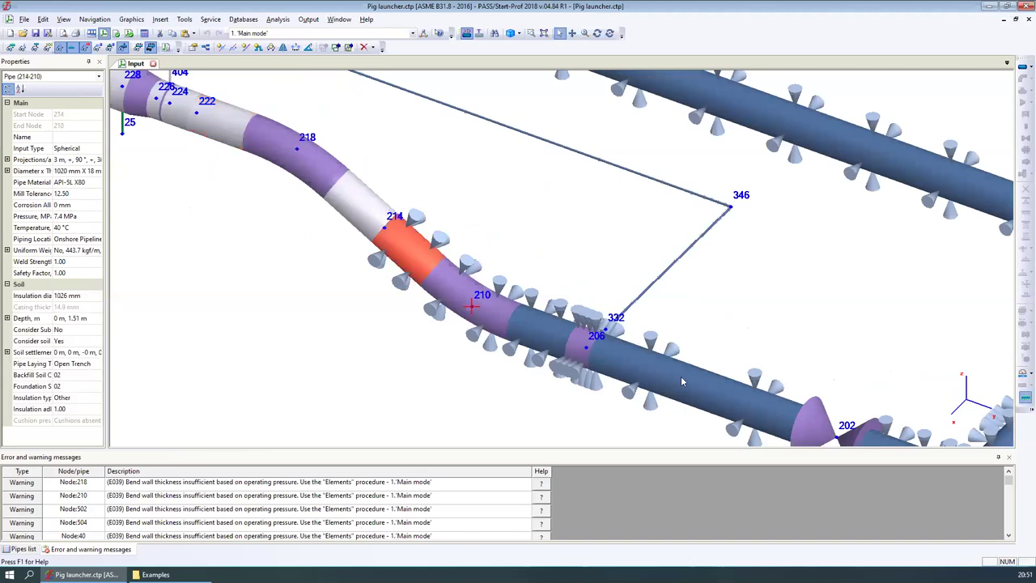
scroll(517, 328, down, 4)
click(530, 325)
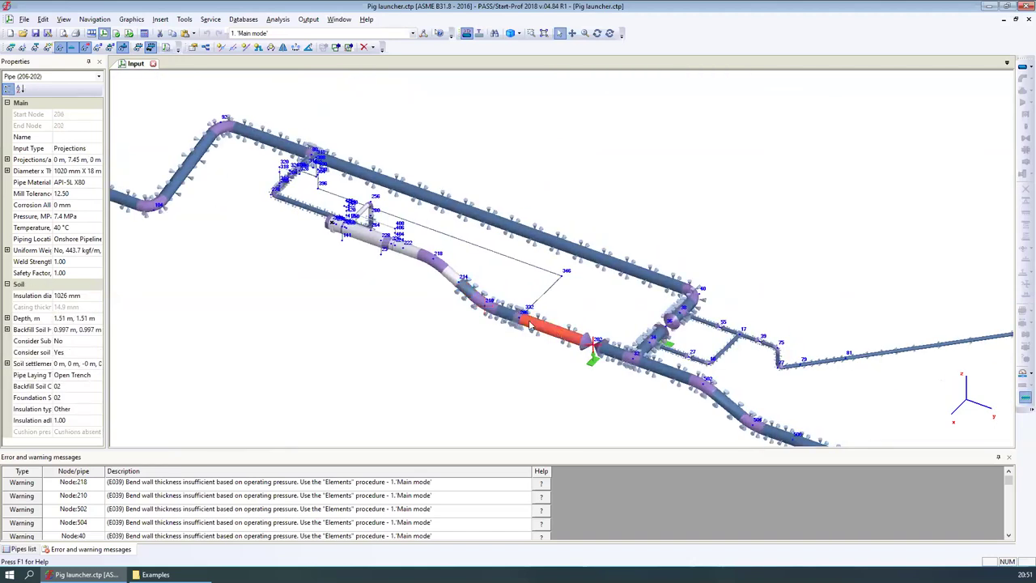
scroll(552, 327, up, 2)
scroll(569, 328, down, 4)
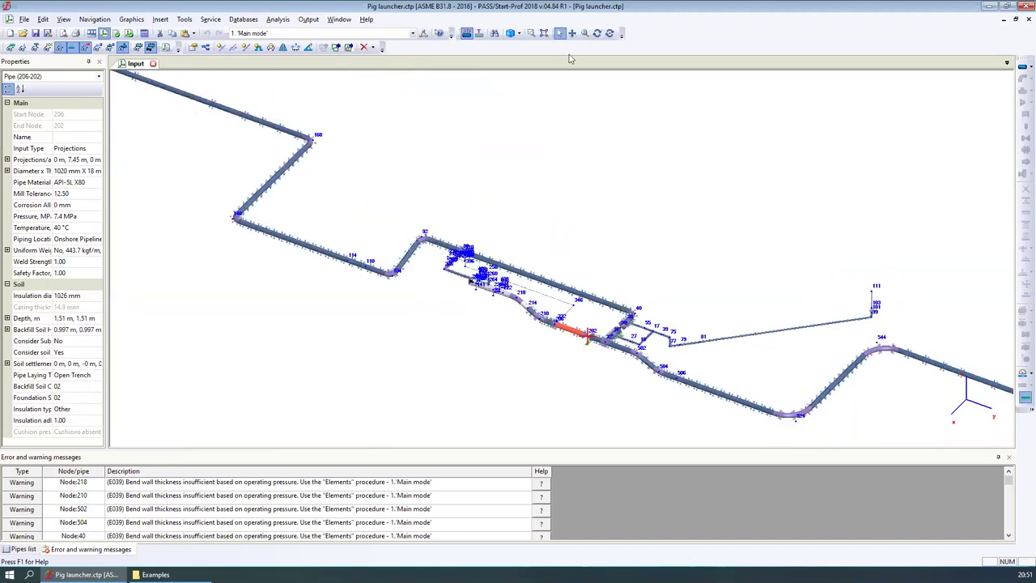
Examine the buried valve section around nodes 32 to 40 and the branch around nodes 75 to 81 from another side.
click(596, 33)
drag(194, 196, 374, 286)
scroll(552, 297, up, 4)
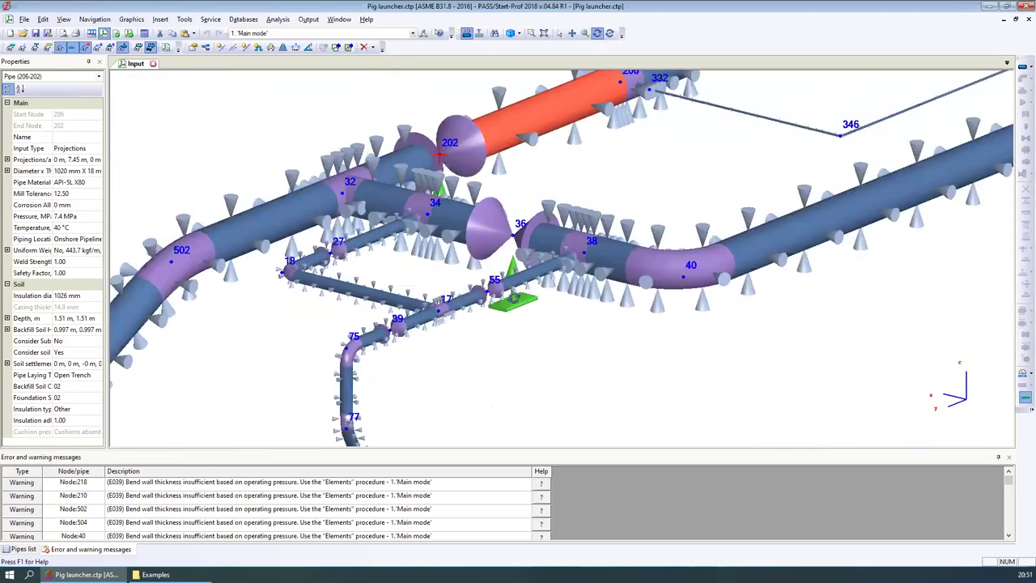
scroll(390, 219, down, 3)
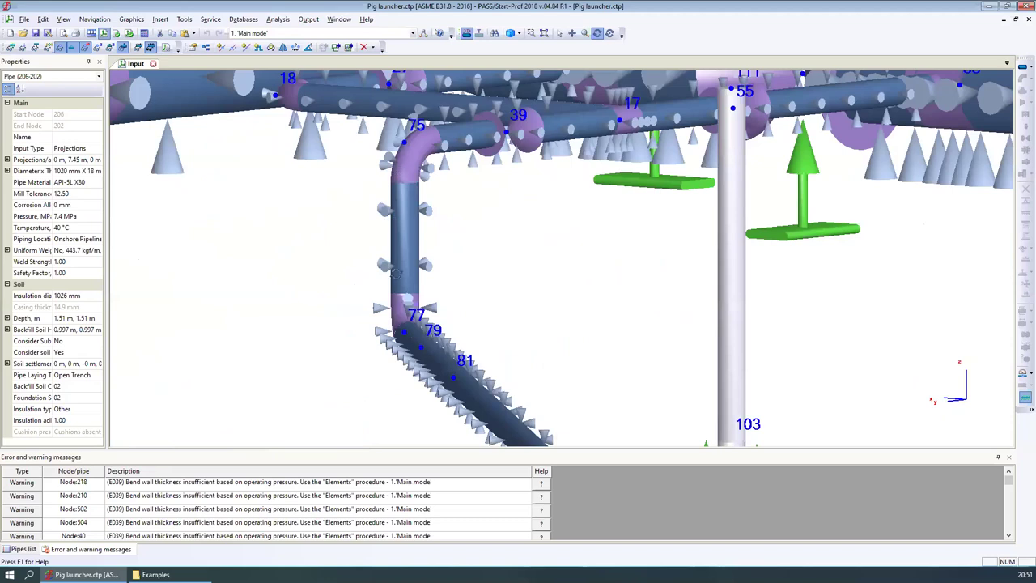
scroll(437, 268, down, 3)
scroll(396, 300, down, 3)
drag(395, 300, 364, 157)
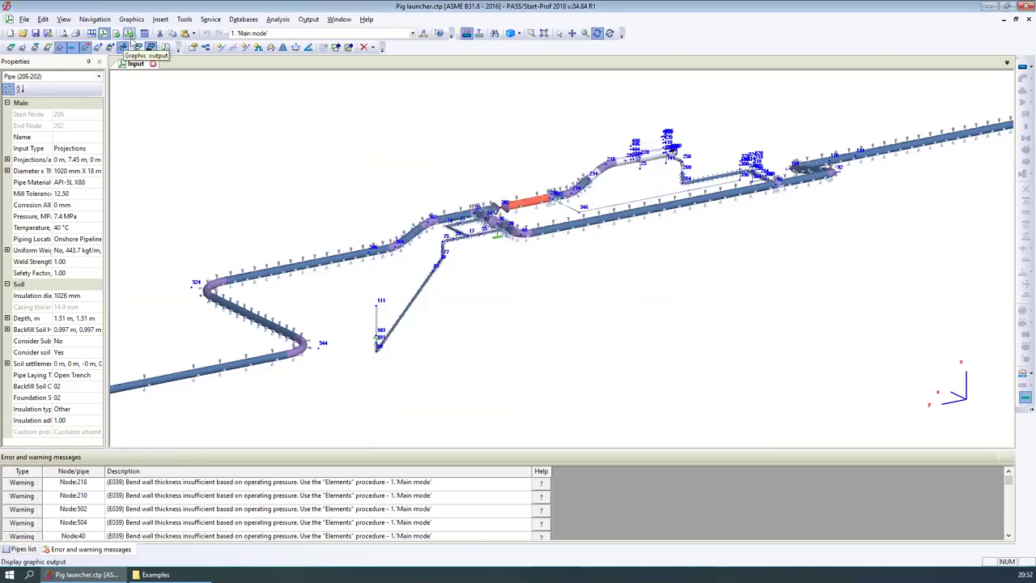
Show the graphic output of the pig launcher and examine the deformation of the small branch pipe at node 332.
click(129, 33)
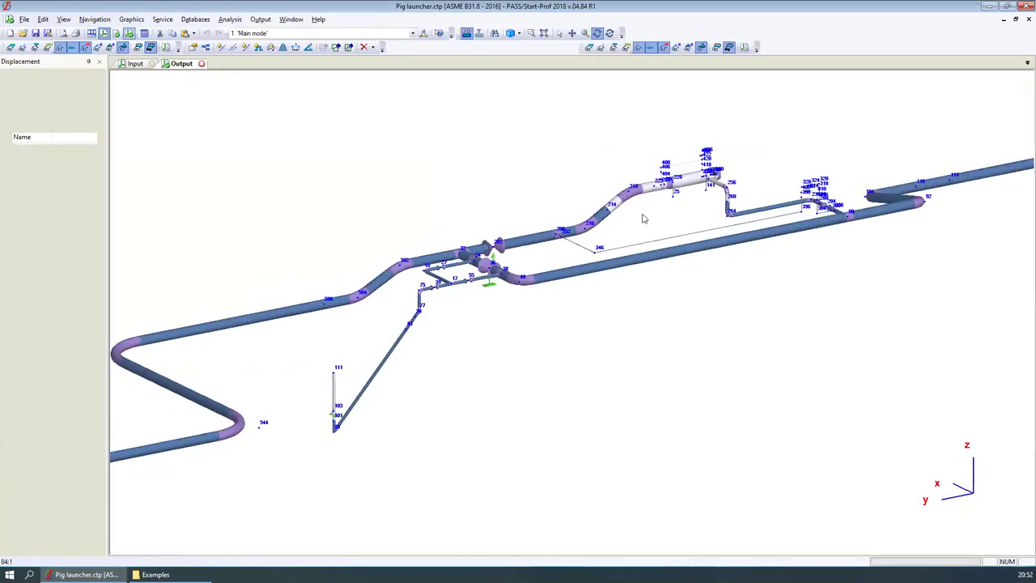
scroll(348, 202, up, 2)
scroll(648, 264, up, 2)
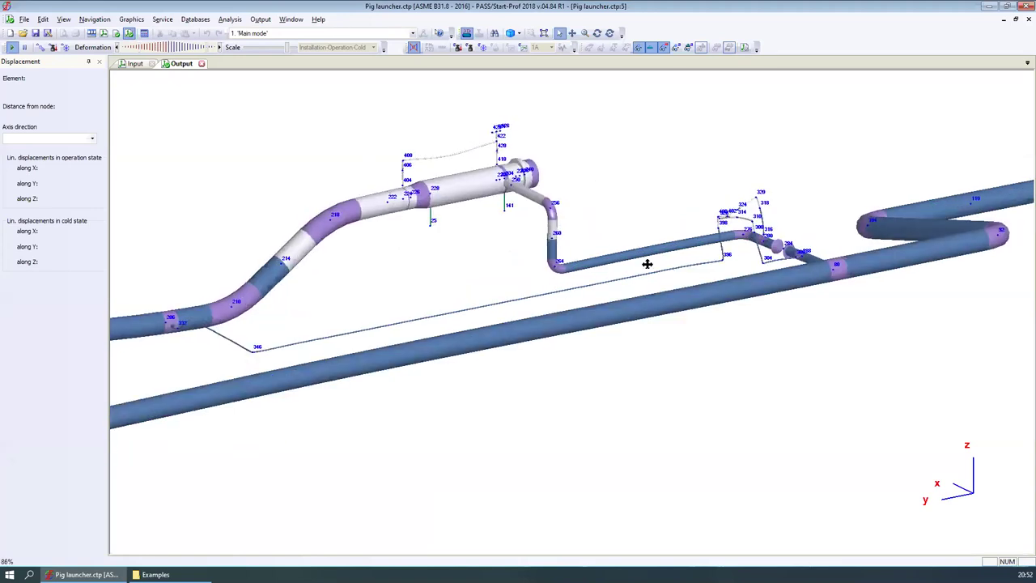
scroll(219, 290, up, 3)
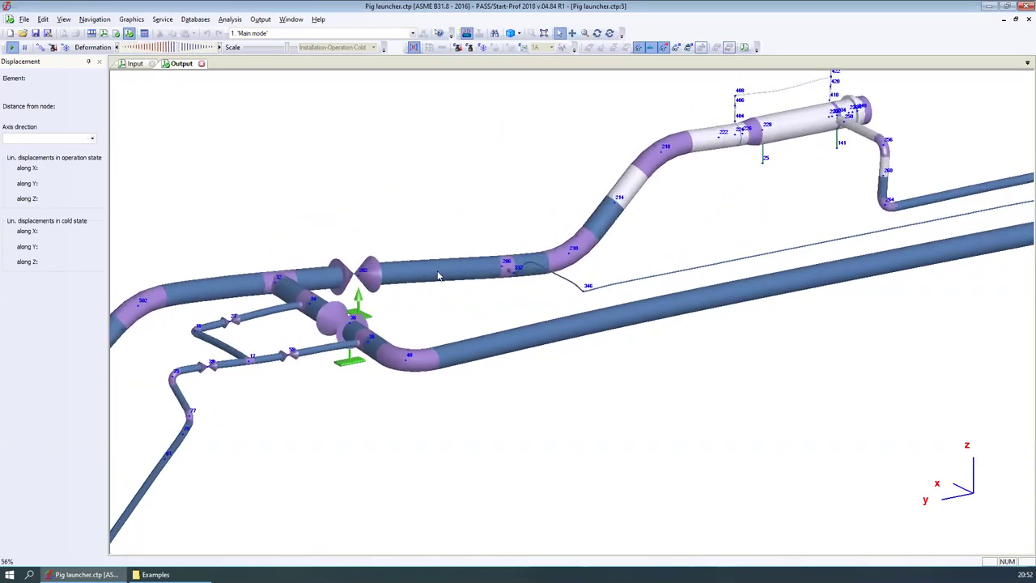
scroll(534, 267, up, 5)
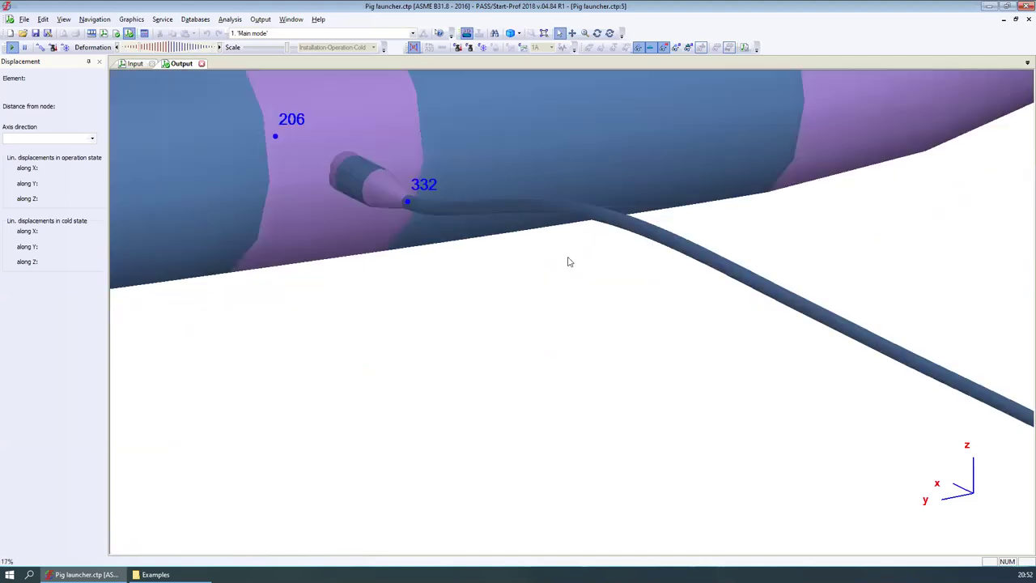
scroll(749, 268, down, 4)
scroll(502, 236, up, 5)
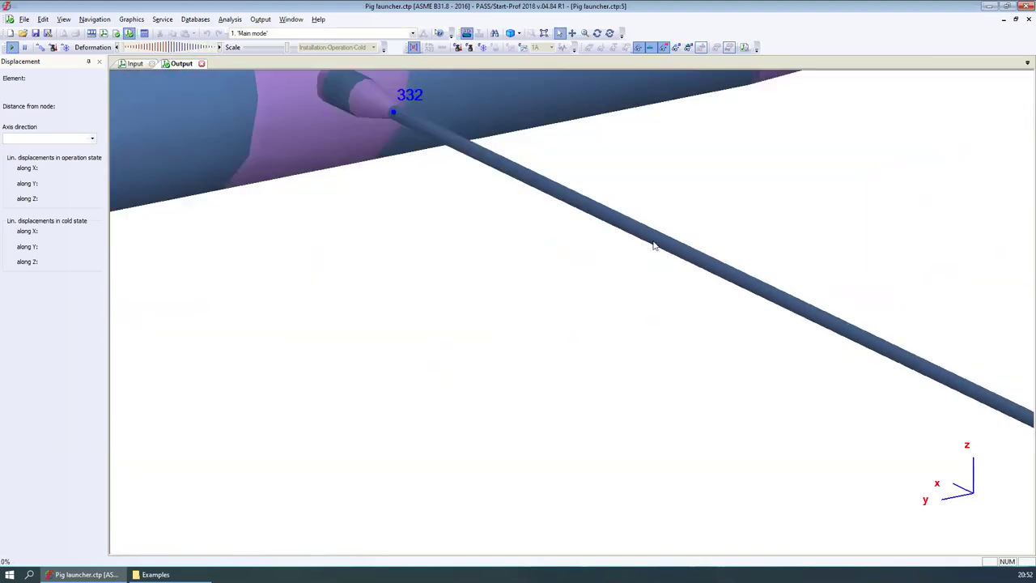
scroll(653, 245, down, 3)
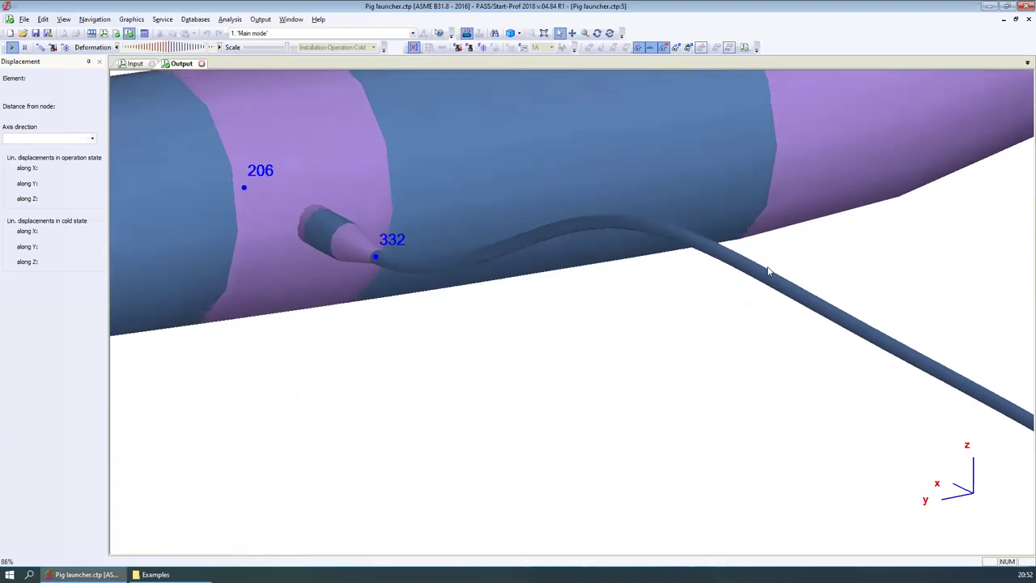
scroll(620, 223, down, 2)
scroll(553, 262, down, 4)
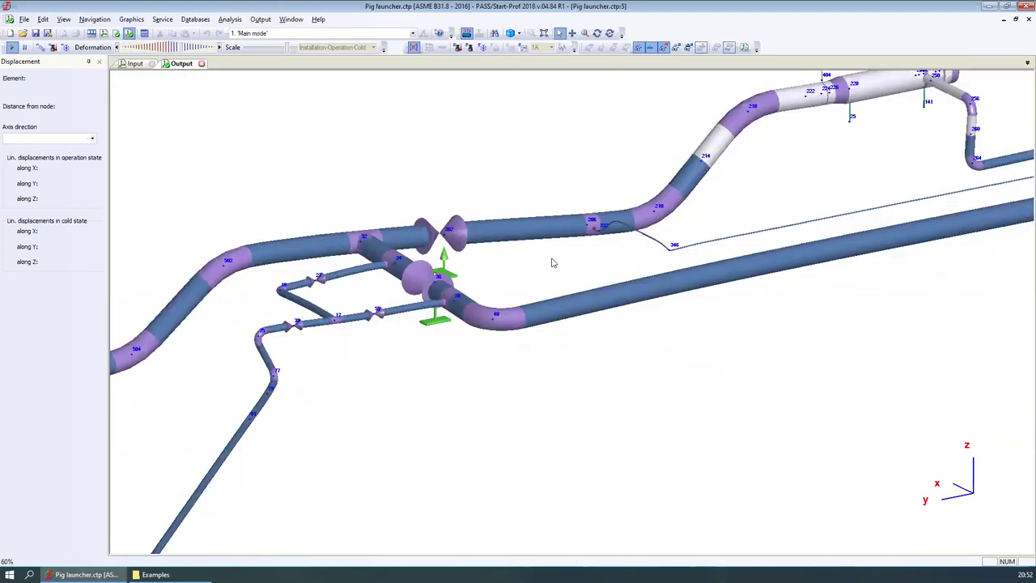
Colour-code the deformed pipeline by analysis results and examine the whole system.
scroll(553, 262, down, 4)
scroll(447, 287, up, 5)
scroll(477, 267, down, 4)
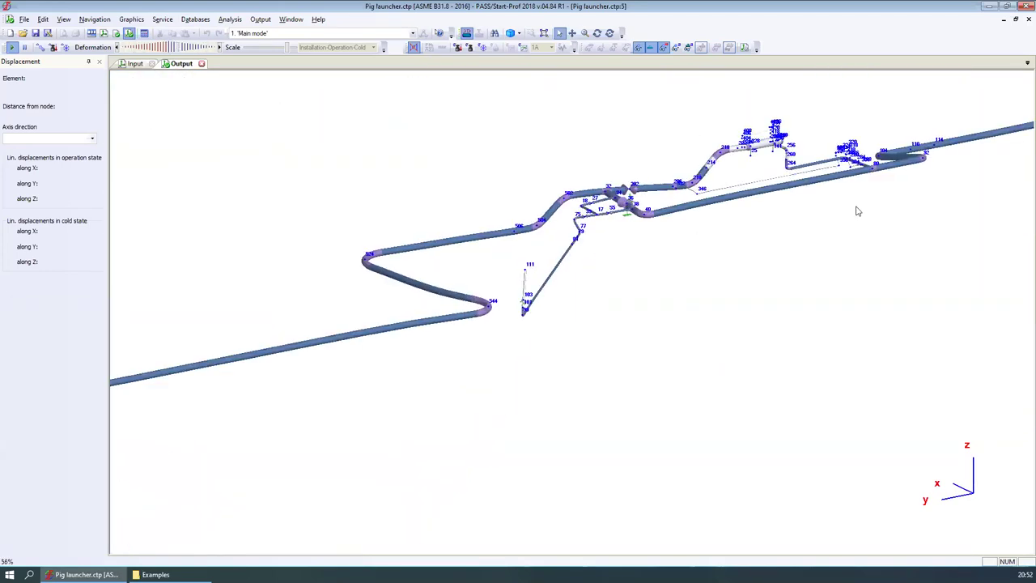
scroll(318, 227, down, 4)
click(460, 47)
scroll(548, 240, up, 2)
middle_drag(548, 241, 307, 51)
scroll(202, 70, up, 1)
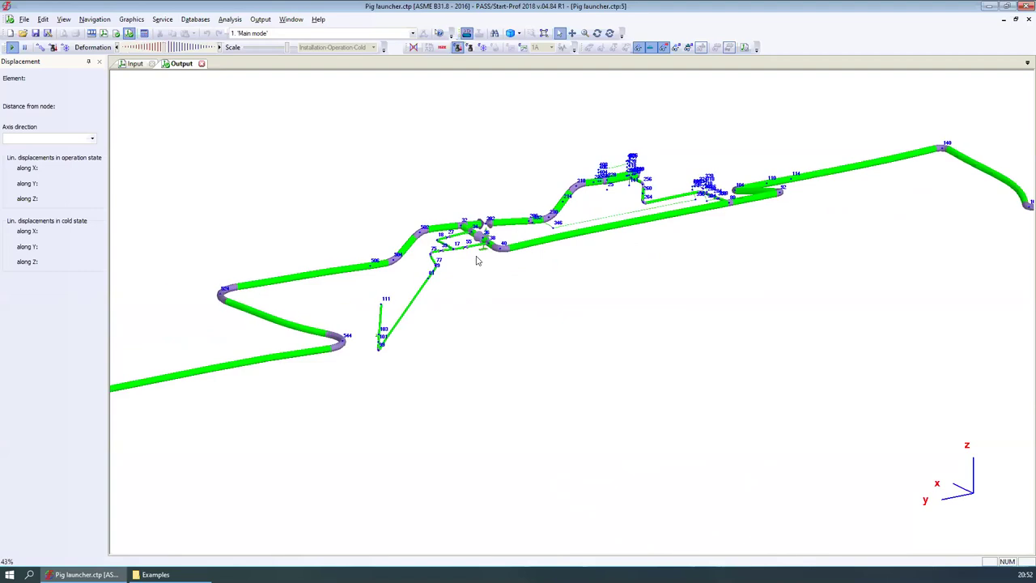
Insert node 545 on pipe 544-564, 51.396 m from node 544, after leaving the graphic output.
key(ctrl+F4)
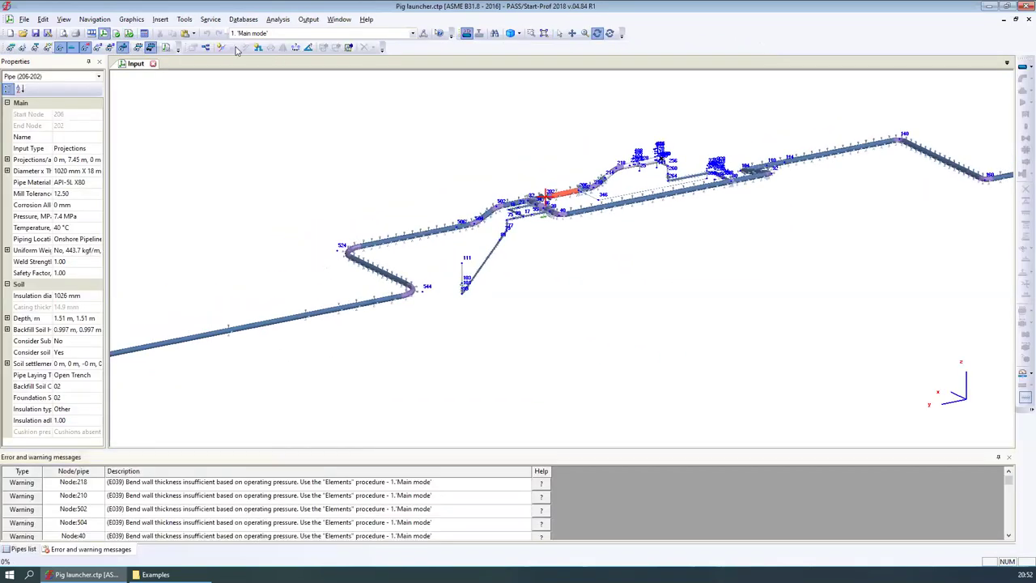
click(221, 47)
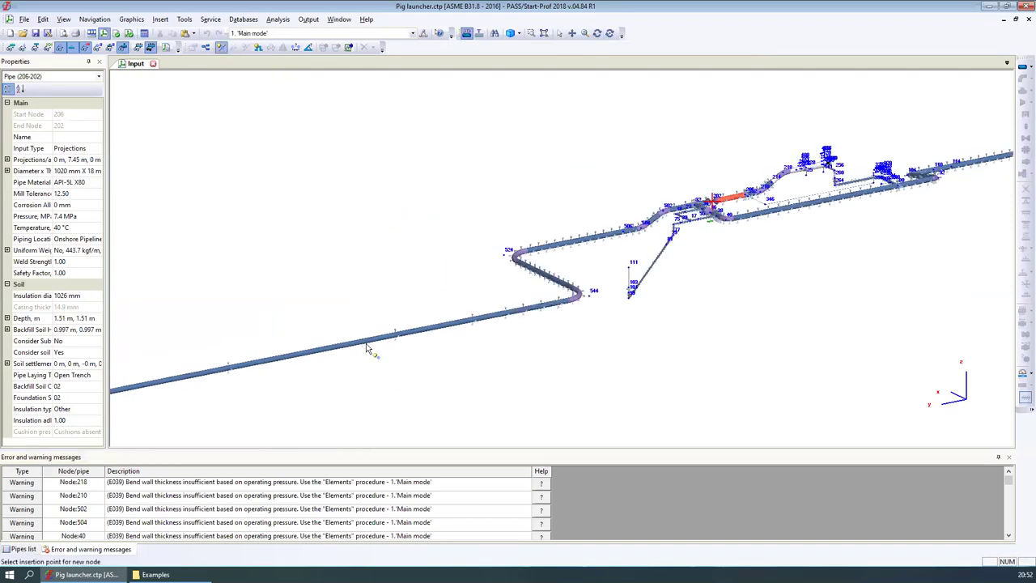
click(375, 353)
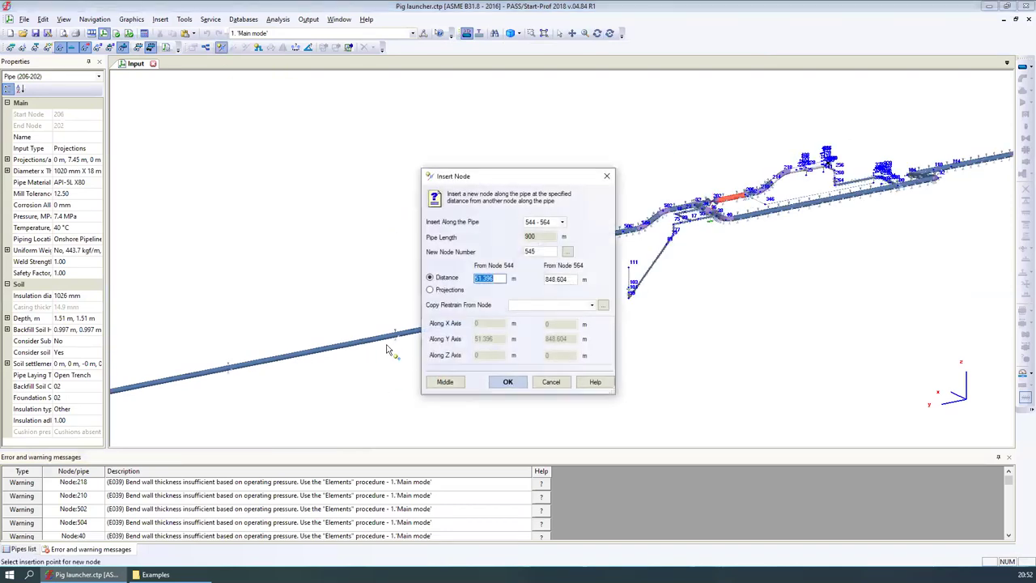
click(492, 379)
click(261, 48)
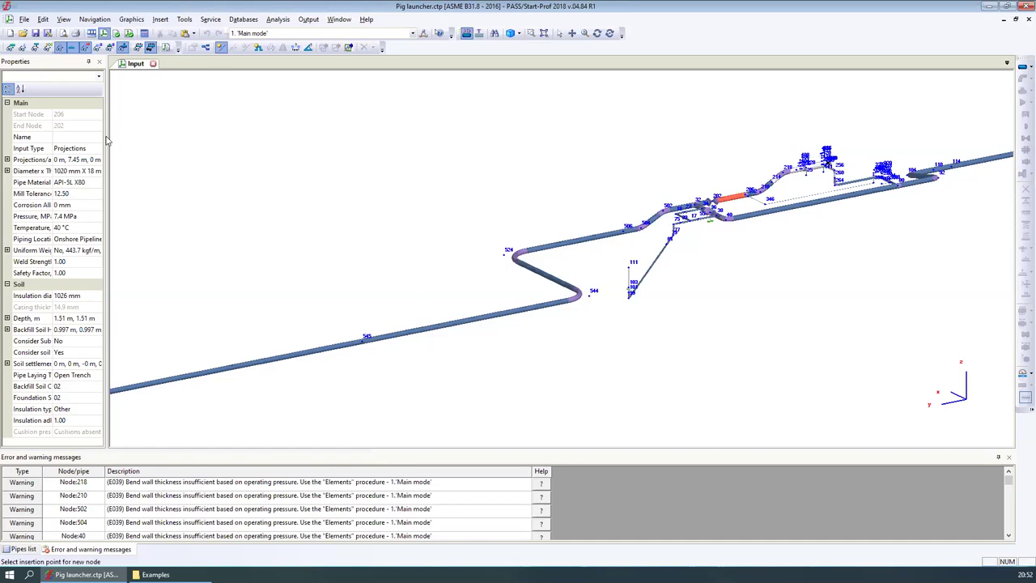
text(15)
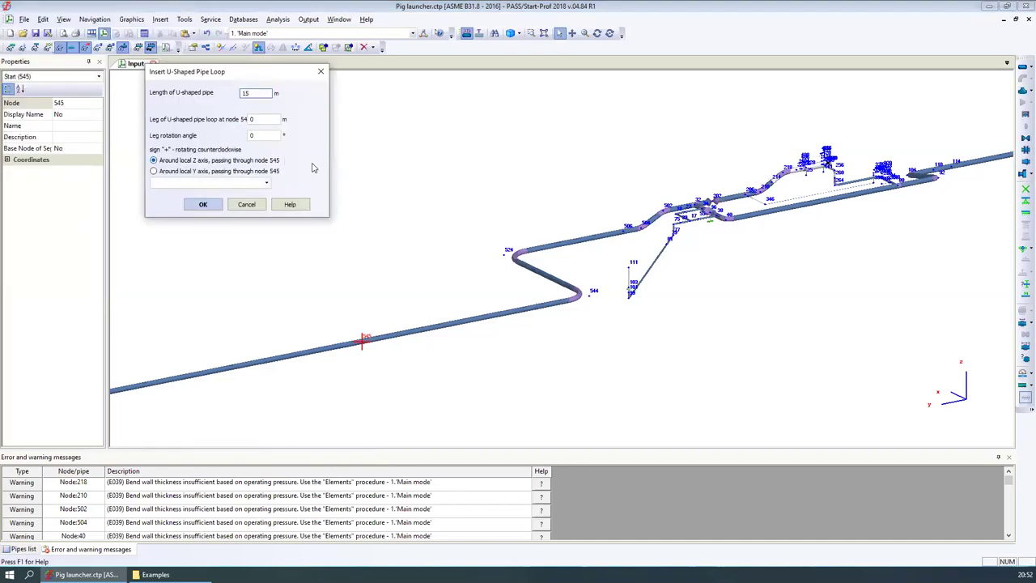
click(320, 71)
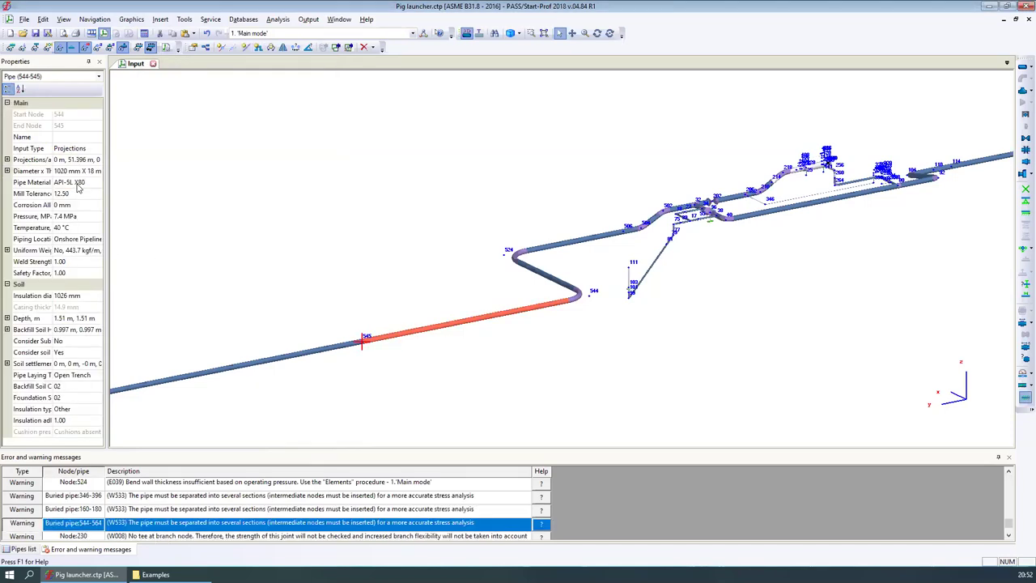
Insert a U-shaped pipe loop at node 545 with 15 m length, 15 m leg and 90° leg rotation around the local Z axis.
click(363, 345)
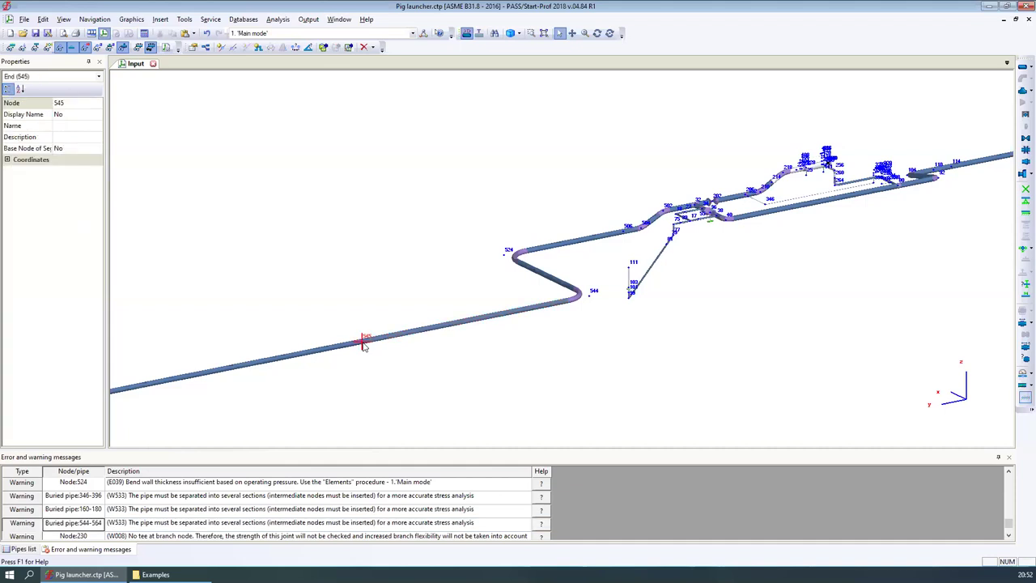
click(259, 47)
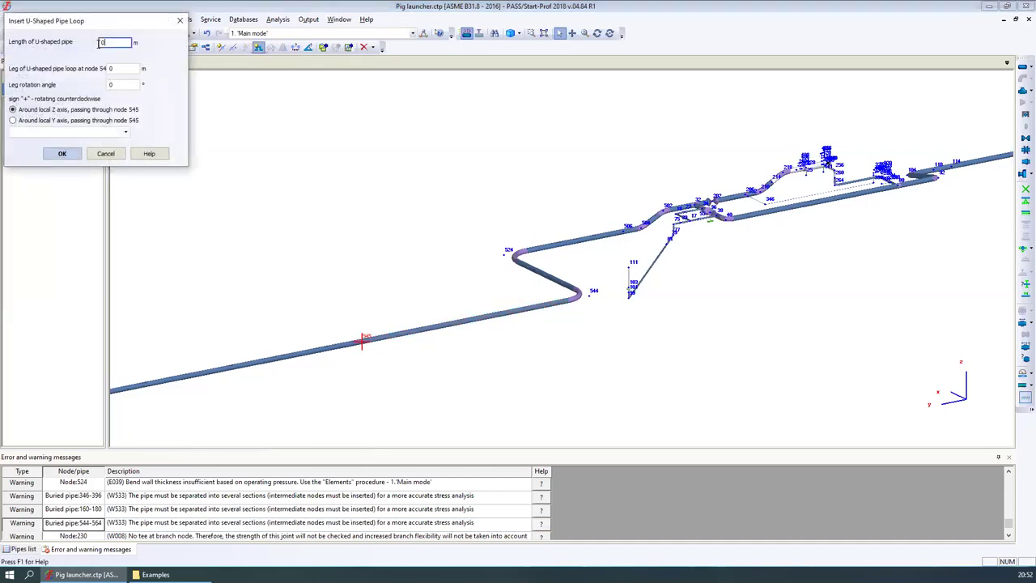
text(15)
key(Tab)
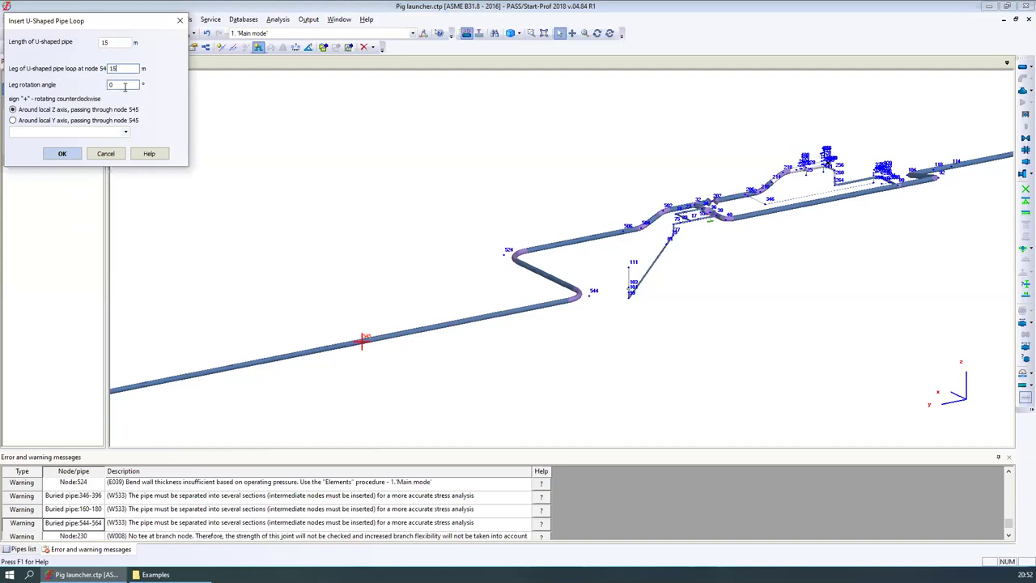
text(90)
click(70, 156)
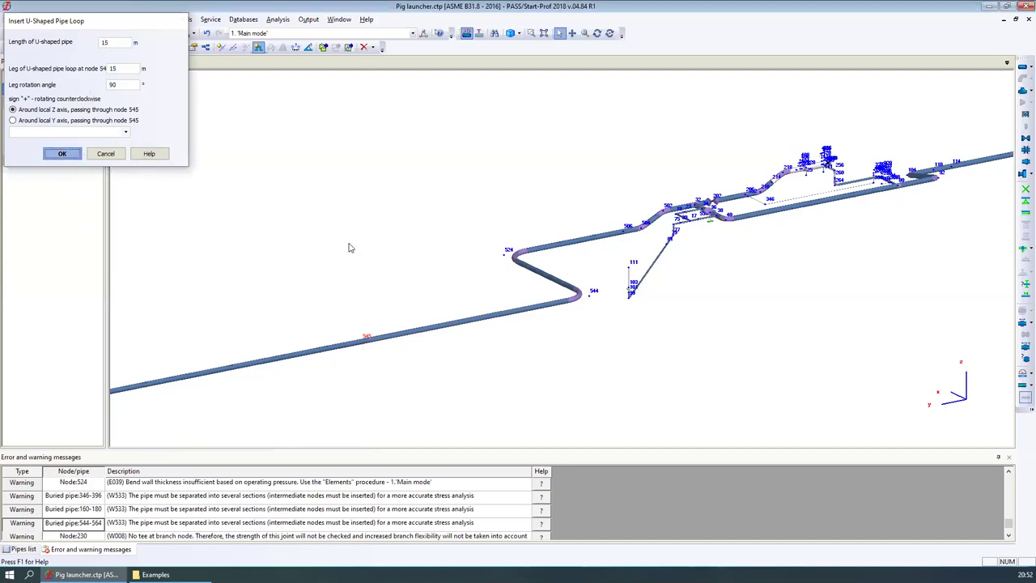
Copy the bend at node 544 onto the four corner nodes 2, 1, 4 and 3 of the new U-shaped loop.
click(575, 301)
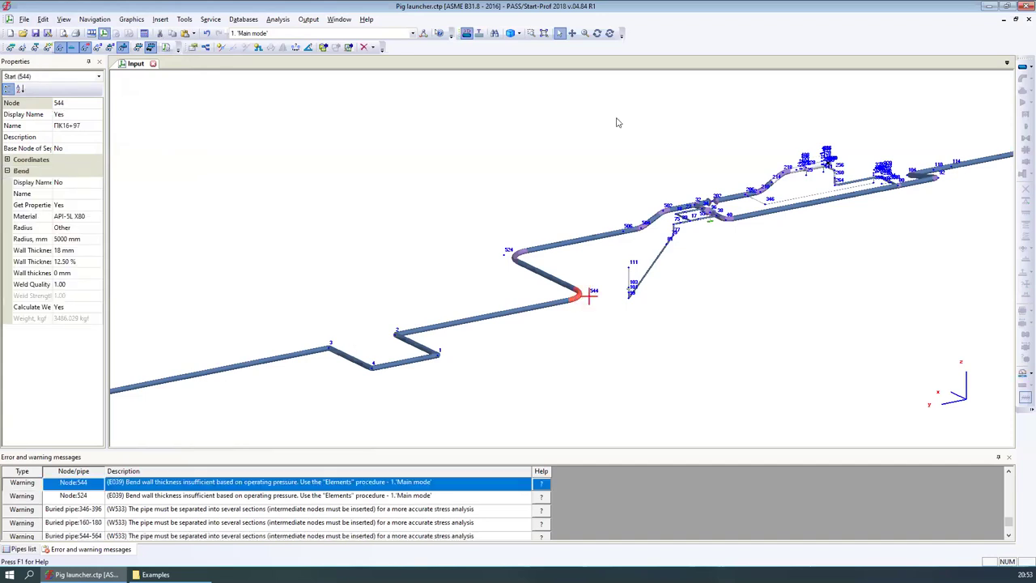
scroll(575, 296, up, 2)
right_click(575, 296)
click(308, 355)
click(370, 383)
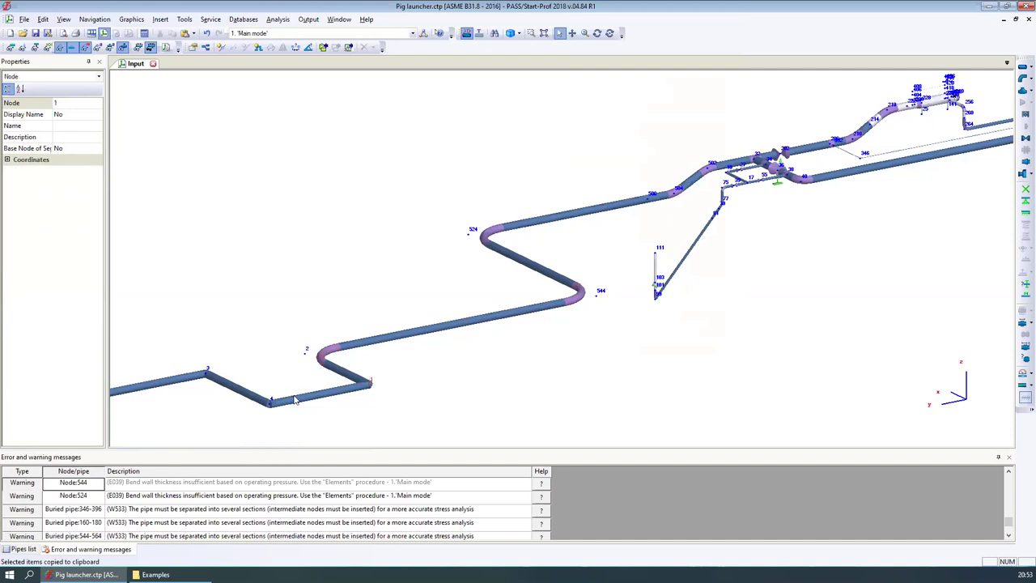
key(ctrl+v)
click(271, 403)
click(268, 402)
key(ctrl+v)
click(207, 374)
key(ctrl+v)
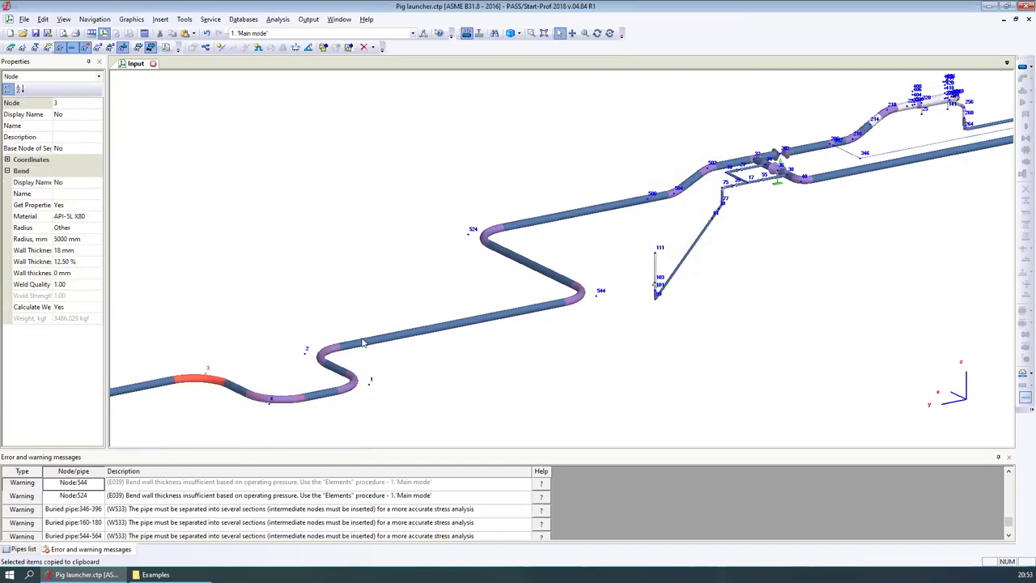
Recalculate the pipeline with the new U-shaped loop and examine its graphic output.
scroll(362, 344, down, 5)
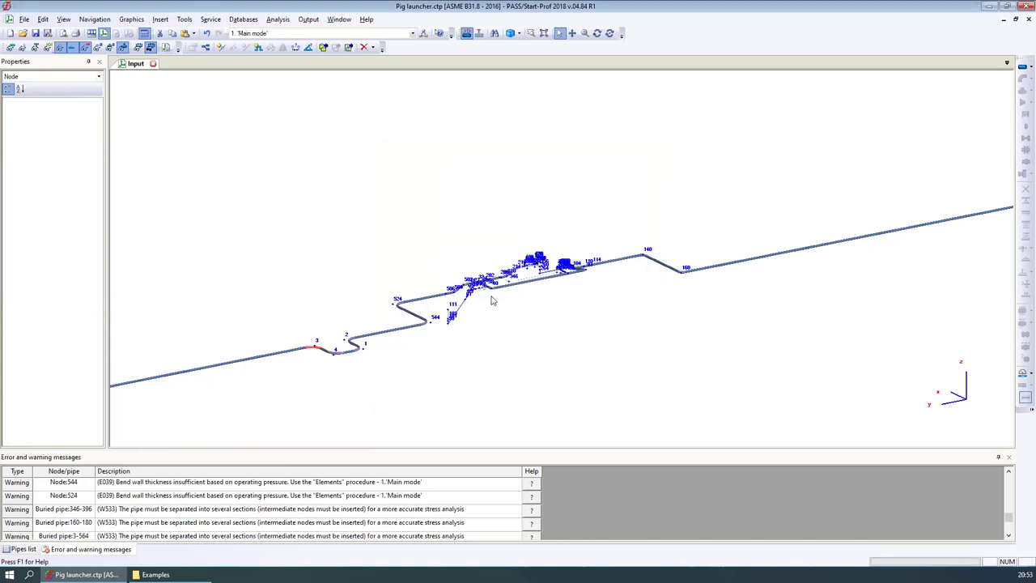
scroll(423, 409, up, 5)
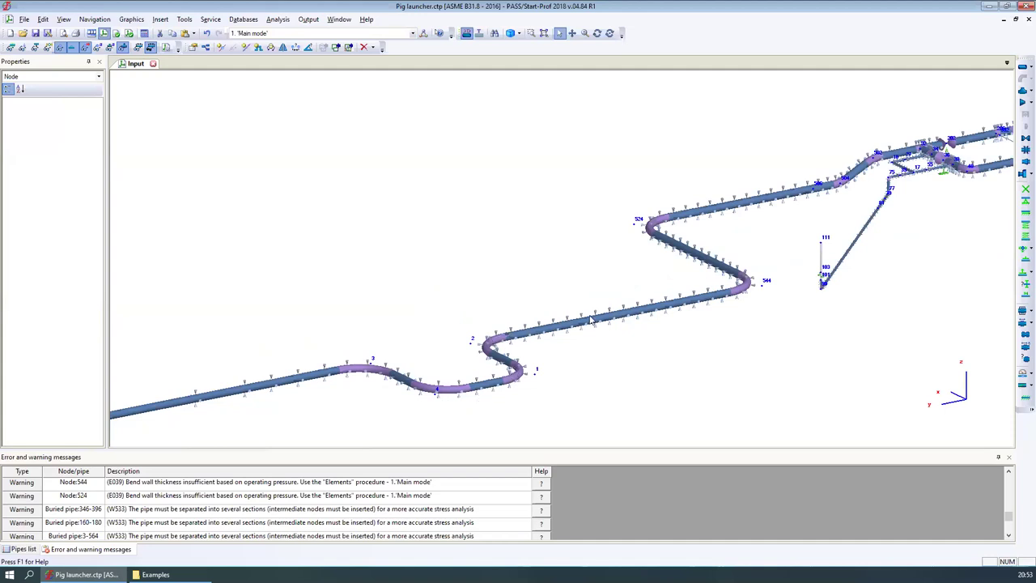
scroll(567, 372, down, 4)
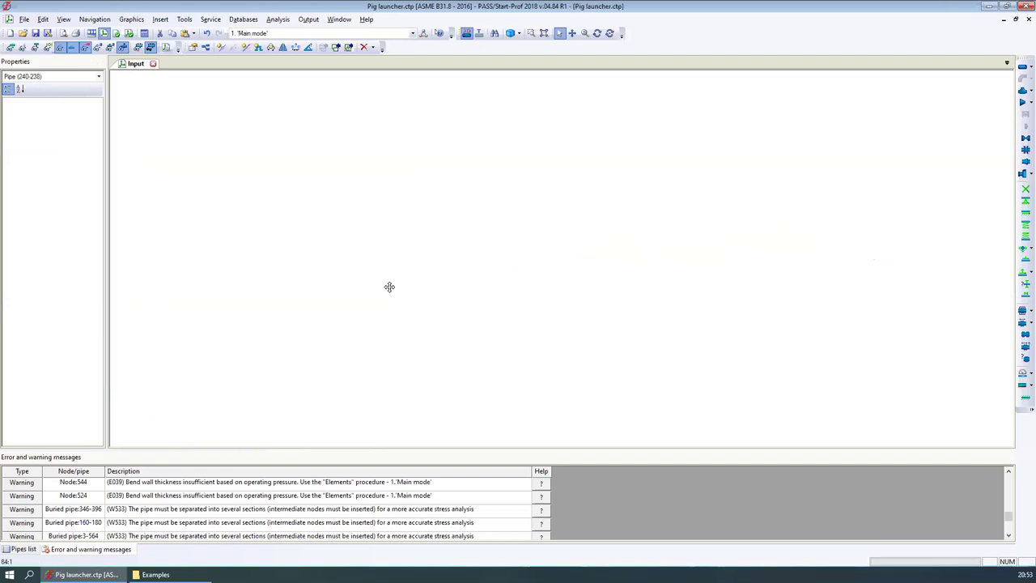
click(468, 47)
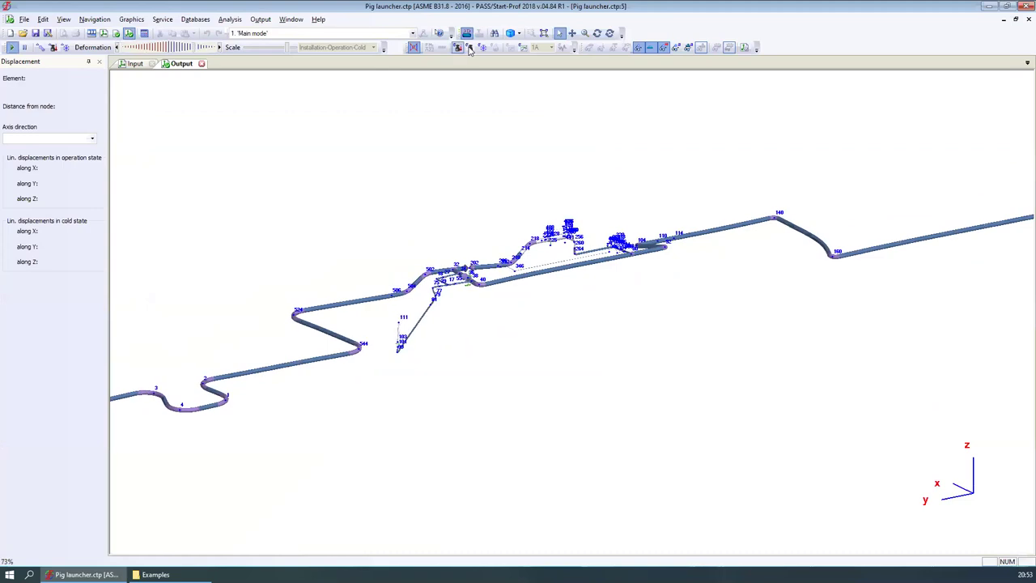
click(524, 47)
click(202, 64)
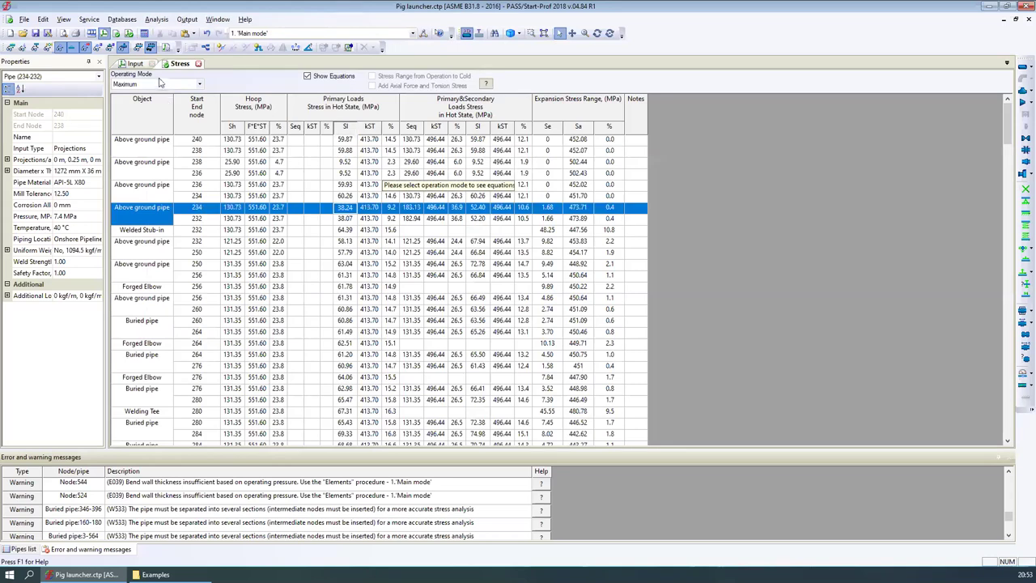
Show the piping stress table for 'Main mode' and examine the equations behind the primary-load stresses of pipes 232-250 and 234-232.
click(159, 84)
click(149, 99)
click(153, 84)
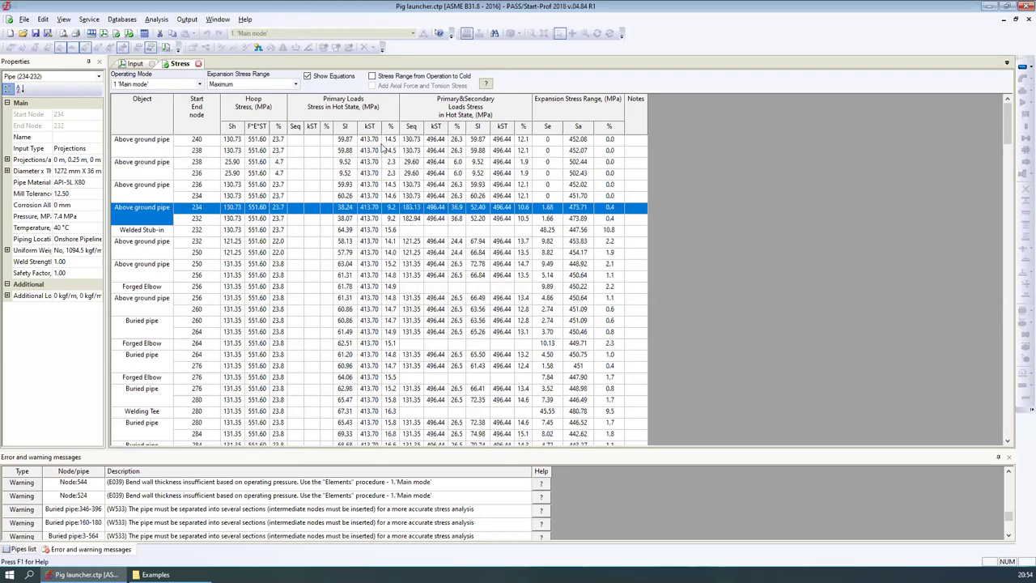
mouse_move(347, 250)
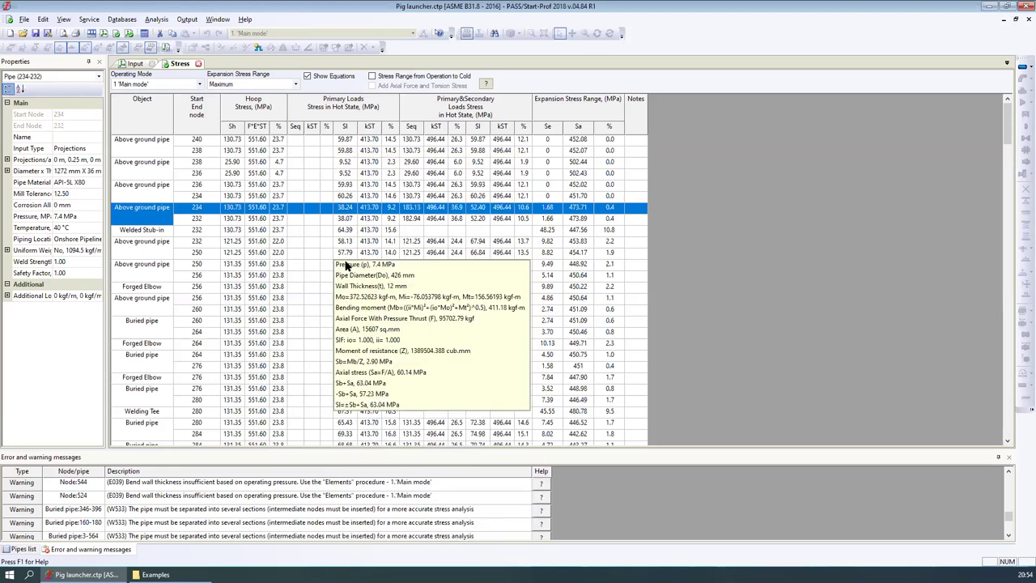
mouse_move(315, 385)
mouse_down()
mouse_move(492, 320)
mouse_move(340, 304)
mouse_up()
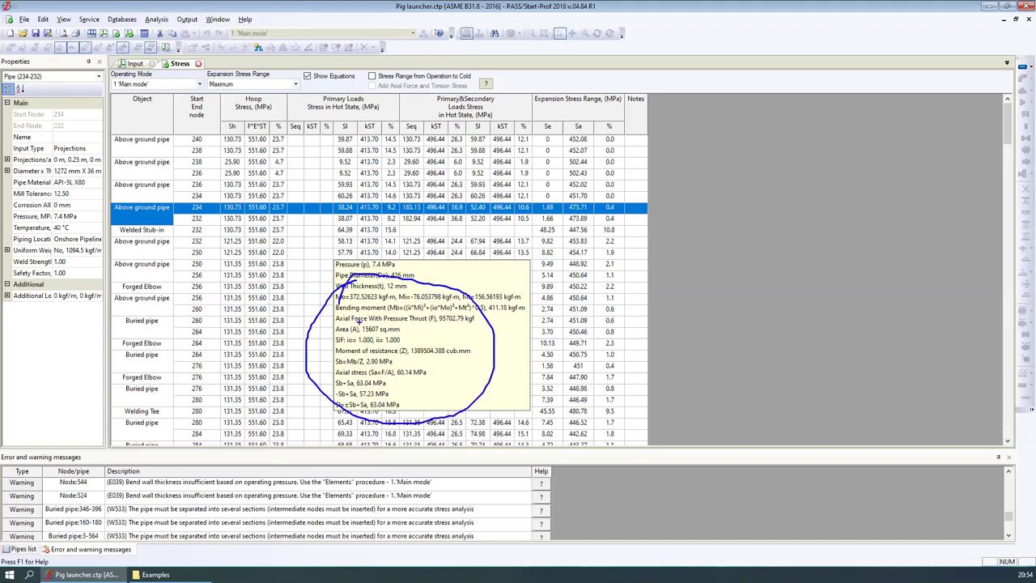
key(Escape)
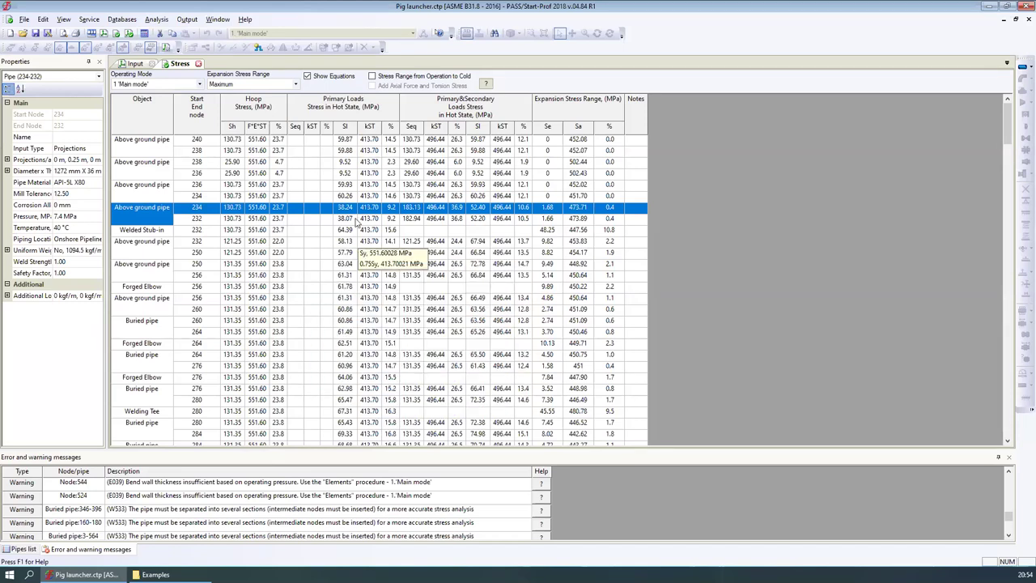
click(353, 219)
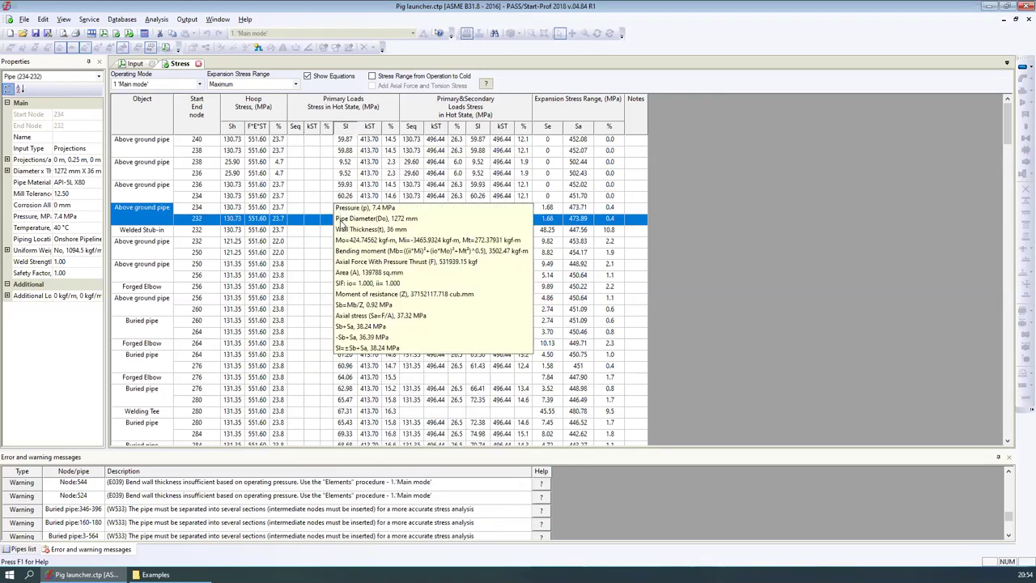
mouse_move(341, 222)
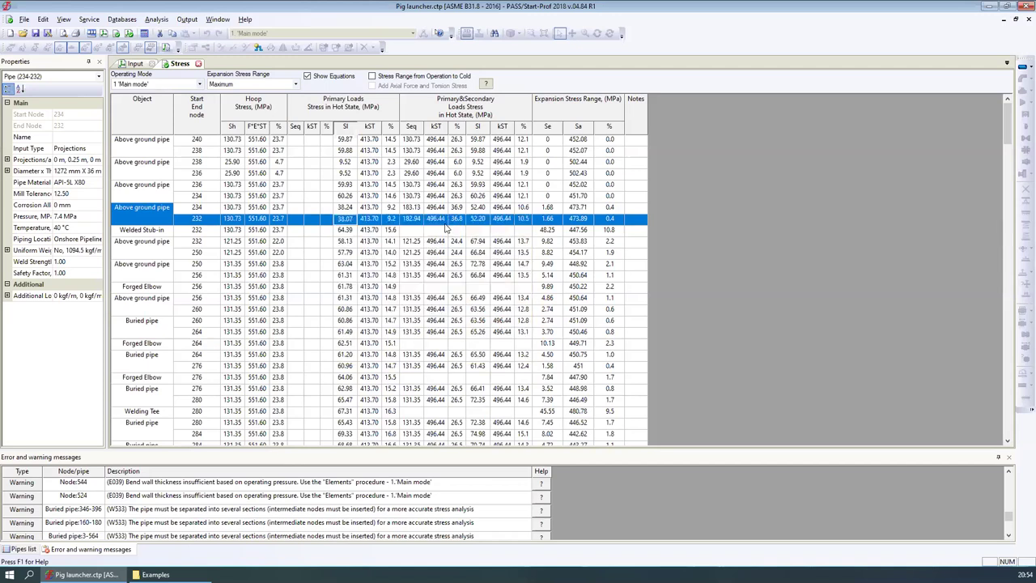
mouse_move(425, 224)
click(198, 63)
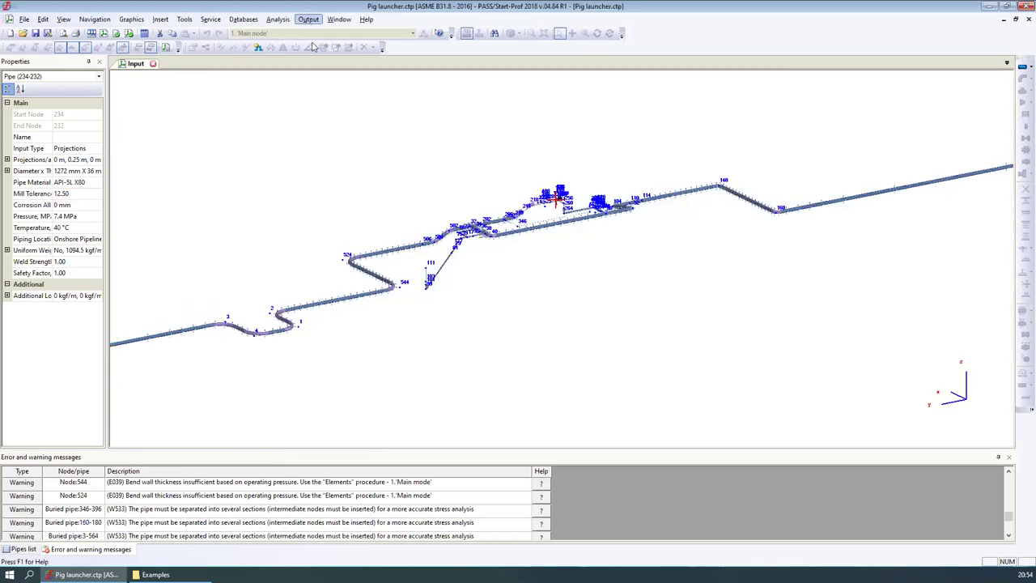
Show the pipe wall buckling check for 'Main mode' and examine the axial stress rows at nodes 234 and 232.
click(309, 20)
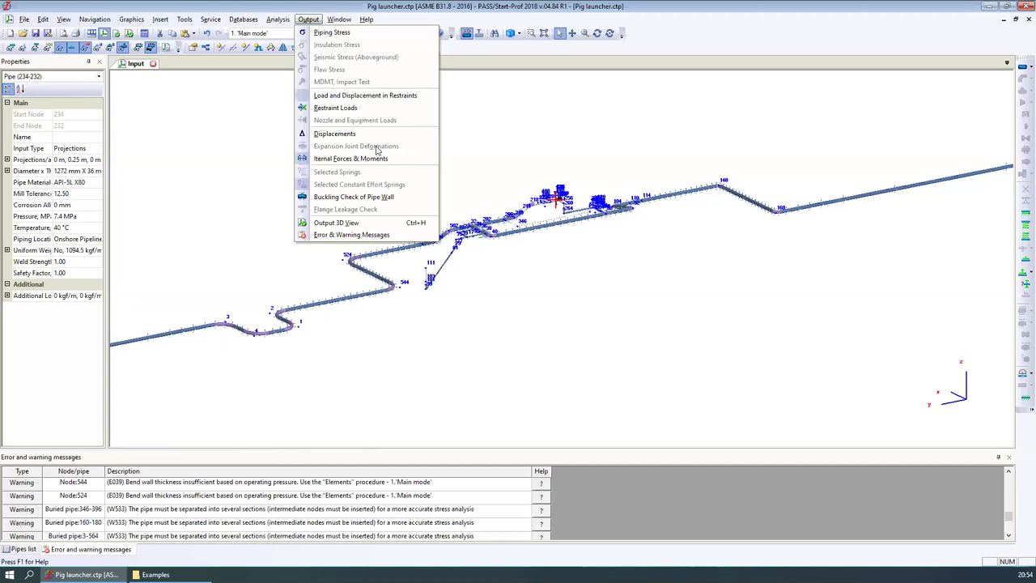
click(350, 200)
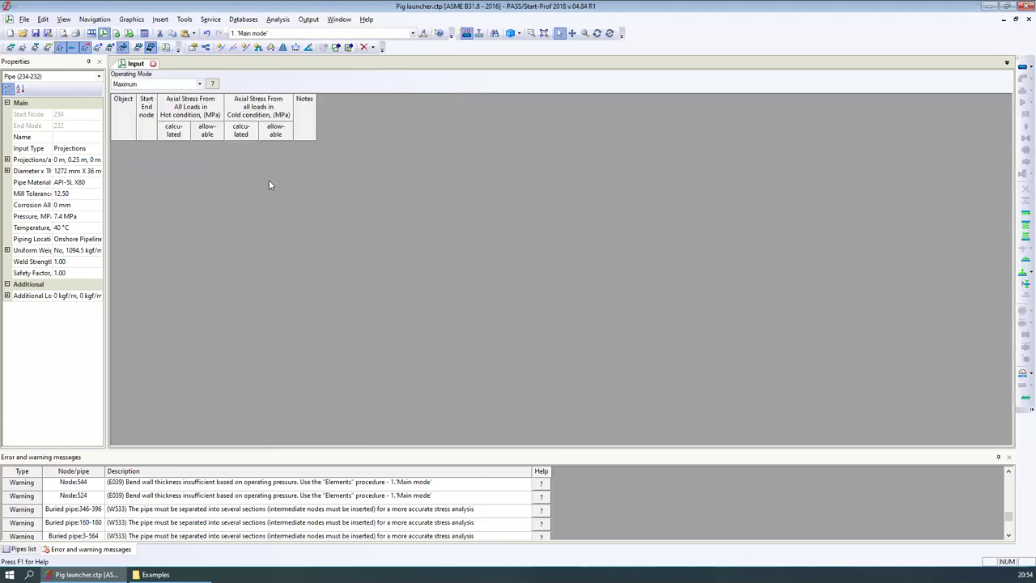
click(176, 86)
click(154, 104)
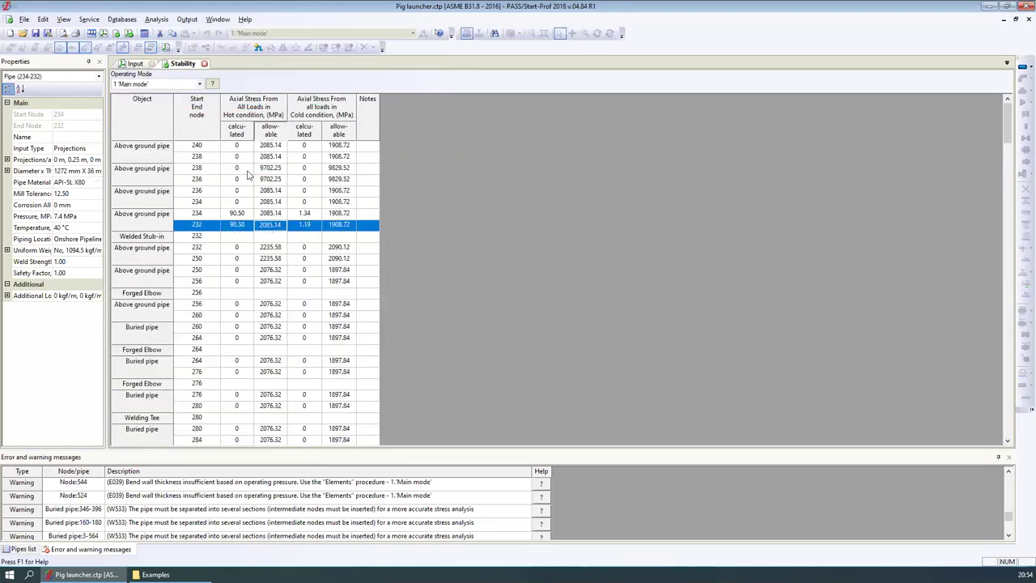
click(307, 202)
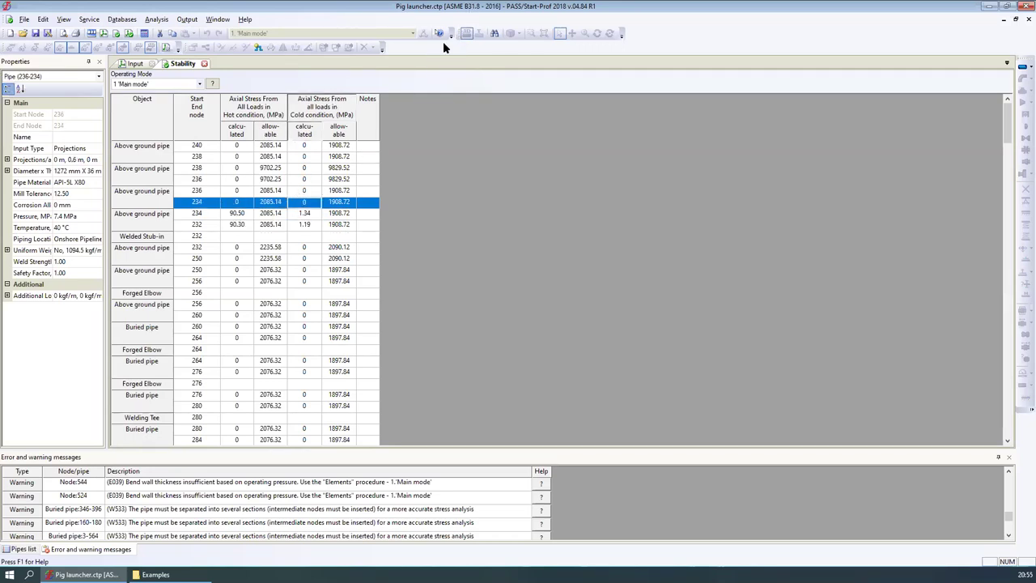
click(304, 224)
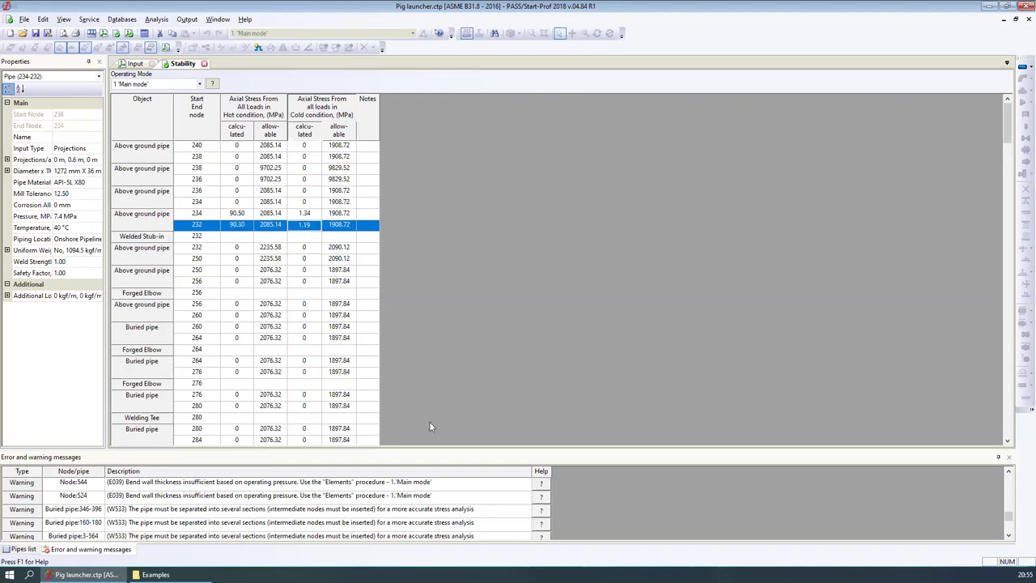
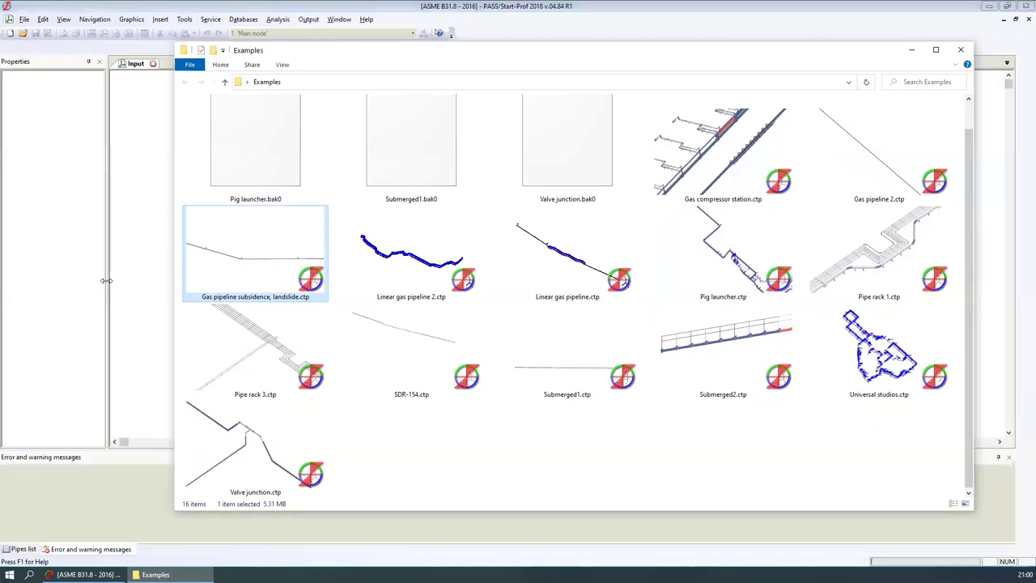
Load the example Gas pipeline subsidence, landslide.ctp with its project settings accepted and switch the operating mode to 'Landslide, Subsidence'.
click(141, 296)
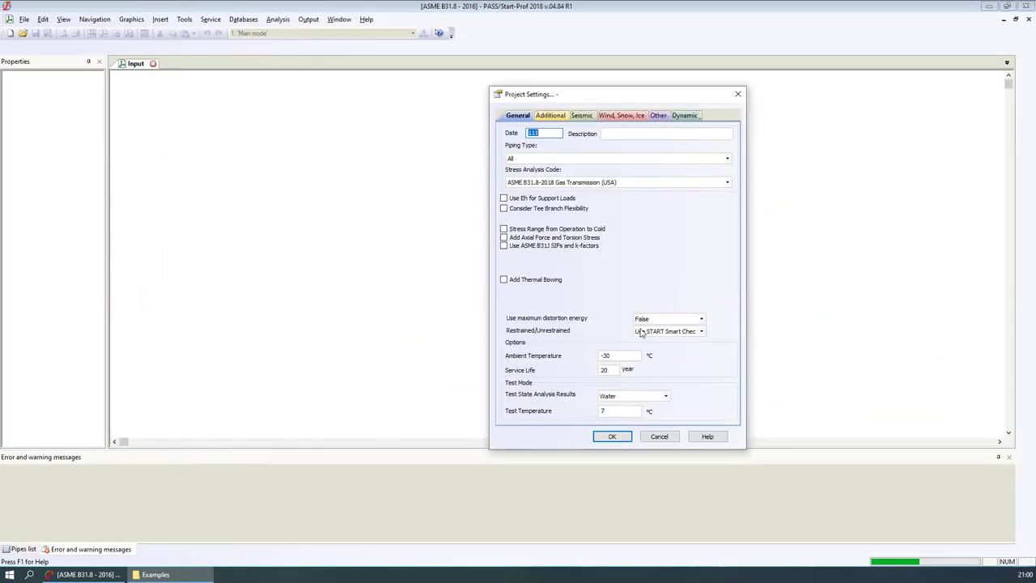
click(615, 436)
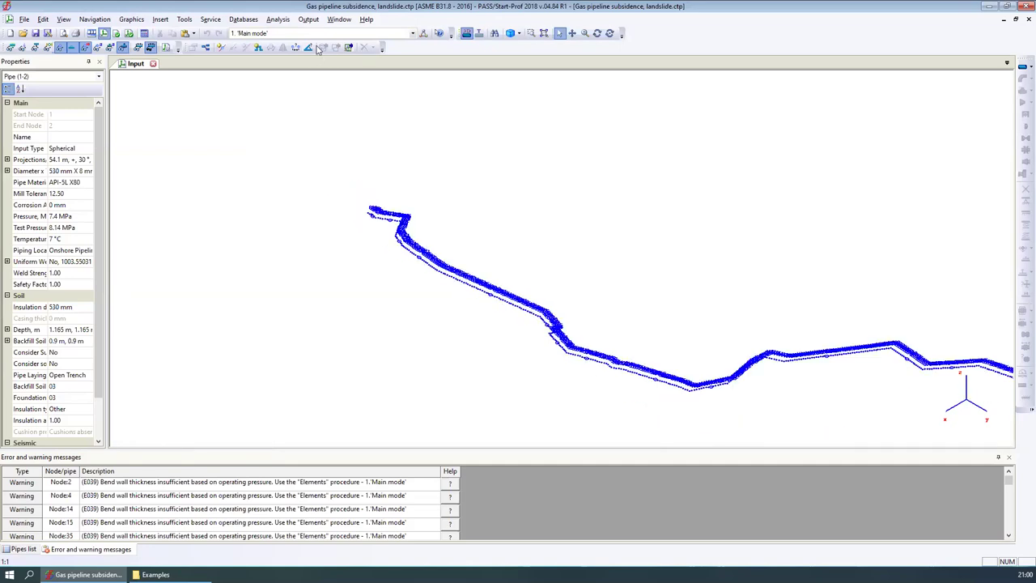
click(267, 33)
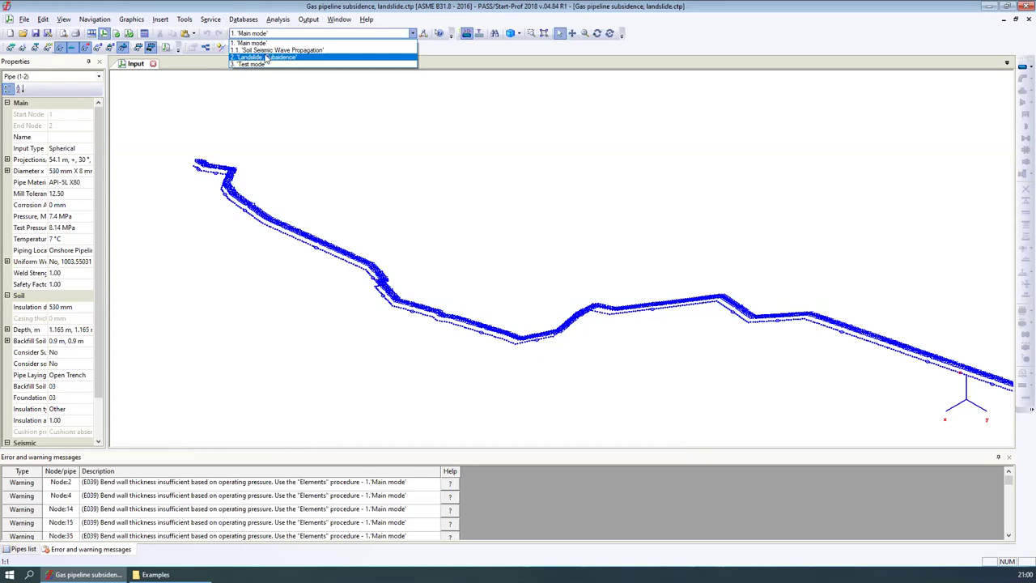
click(266, 58)
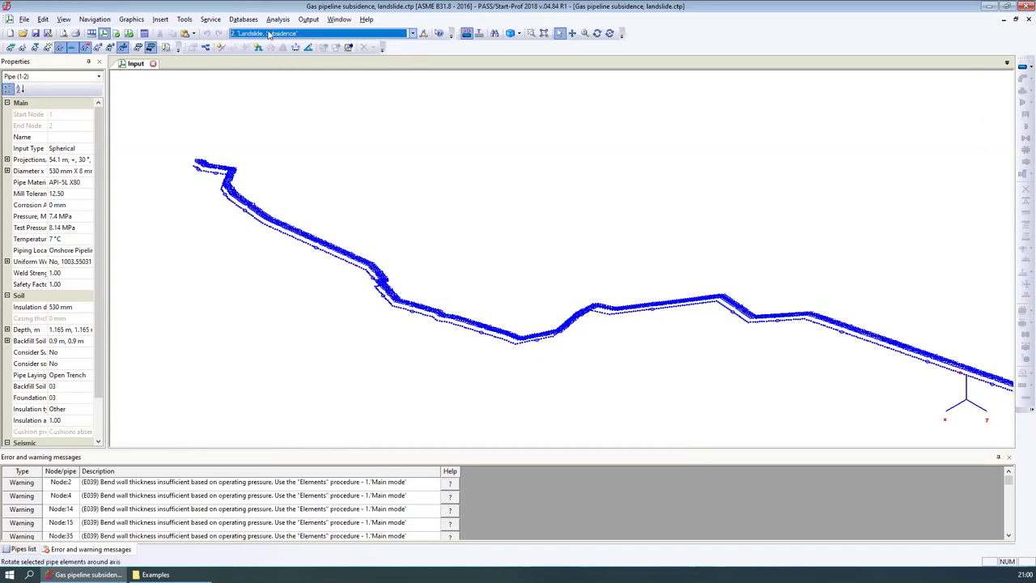
Open the graphic output for the 'Landslide, Subsidence' mode and start the animation of the pipeline deformation.
click(271, 33)
click(265, 58)
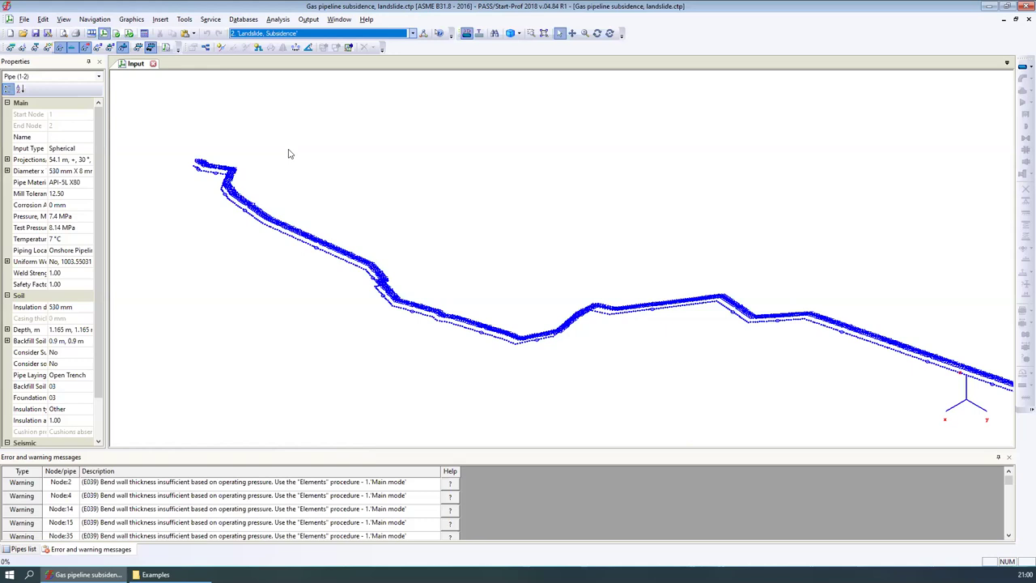
key(F9)
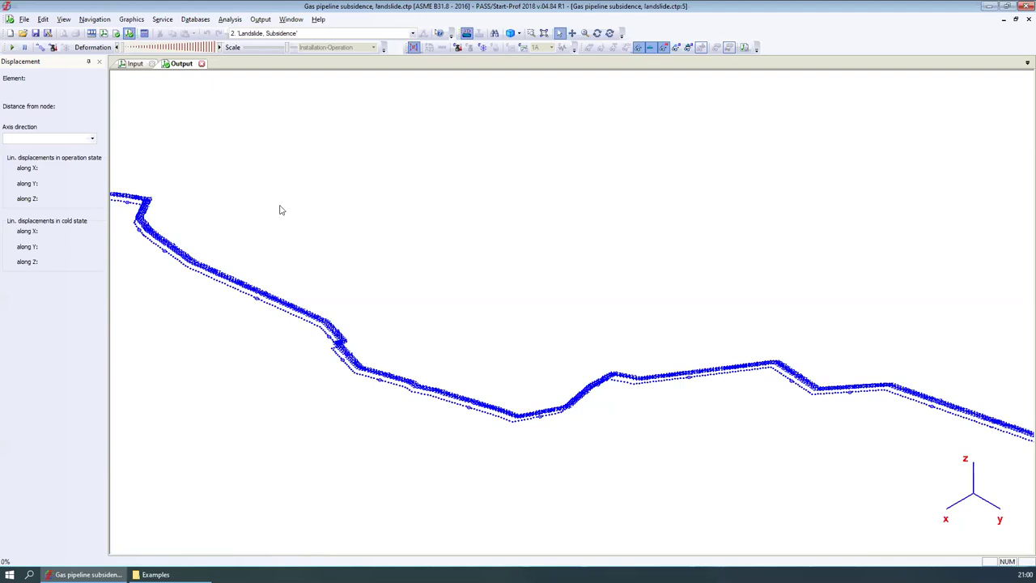
click(13, 47)
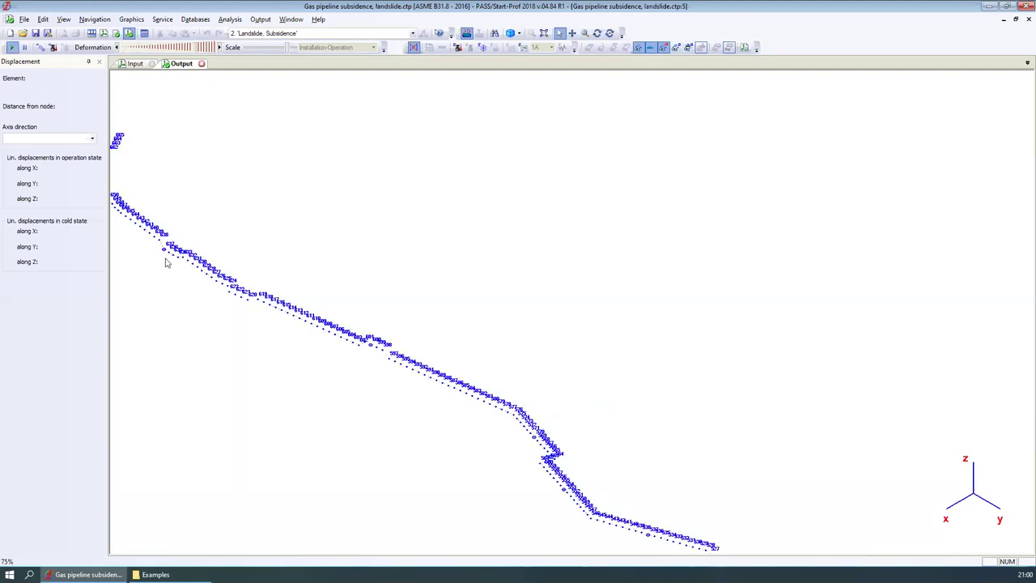
Examine the animated deformation of the pipeline between nodes 640 and 631.
scroll(409, 329, up, 5)
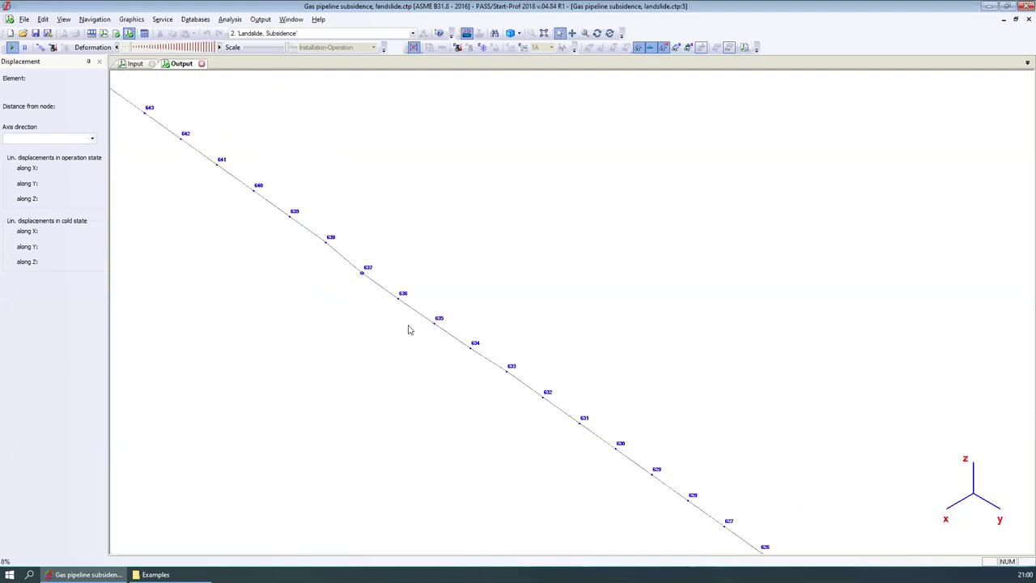
scroll(344, 271, up, 5)
middle_drag(357, 300, 444, 476)
scroll(359, 248, down, 5)
scroll(335, 220, up, 6)
scroll(336, 306, up, 5)
scroll(331, 249, up, 4)
scroll(303, 195, down, 6)
scroll(273, 144, up, 5)
scroll(294, 183, down, 8)
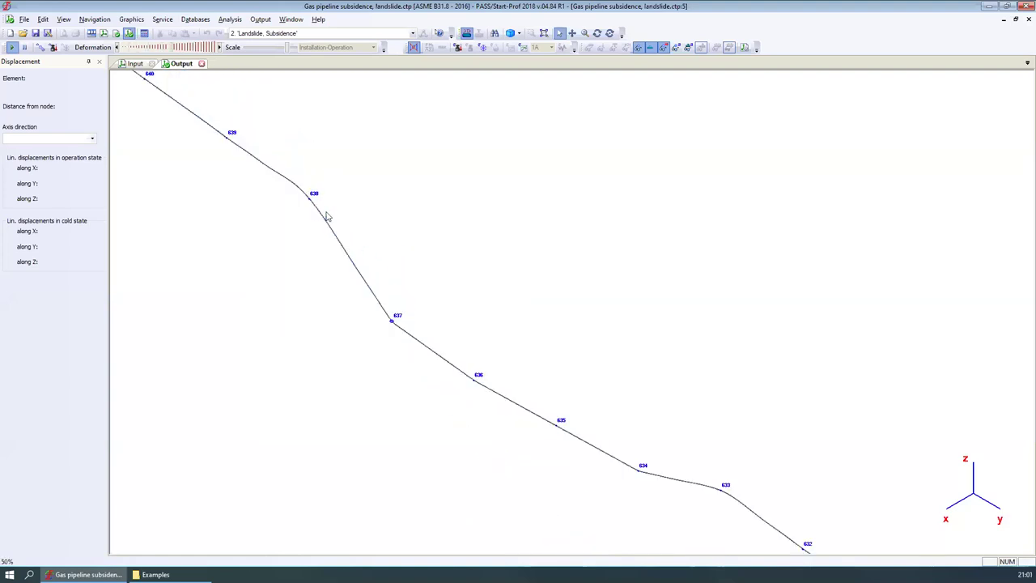
middle_drag(703, 289, 446, 200)
middle_drag(637, 273, 787, 302)
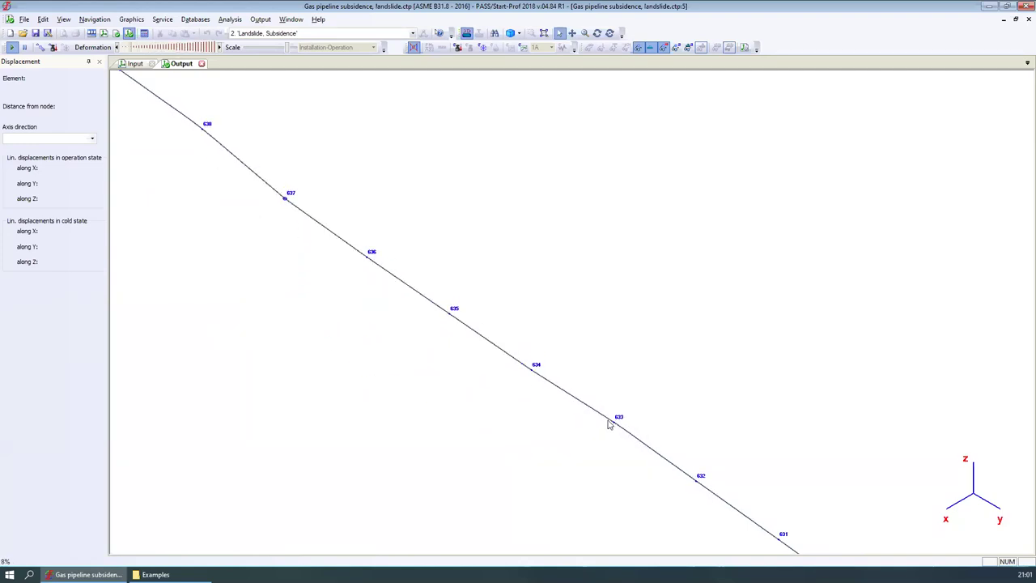
Examine the animated vertical deformation from the side at nodes 638-633 and nodes 602-597.
click(597, 32)
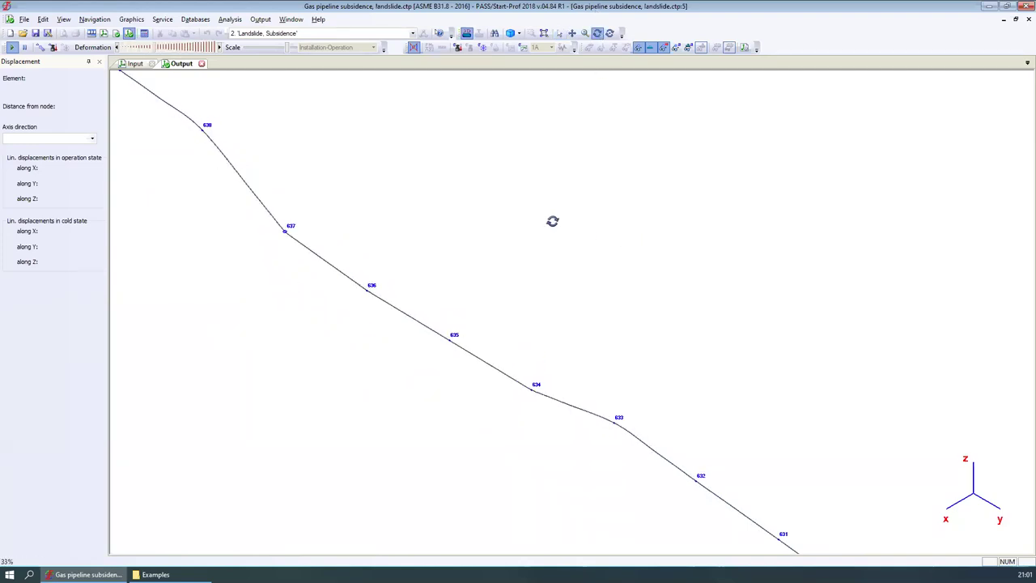
drag(552, 221, 238, 291)
scroll(639, 337, down, 3)
scroll(620, 351, up, 4)
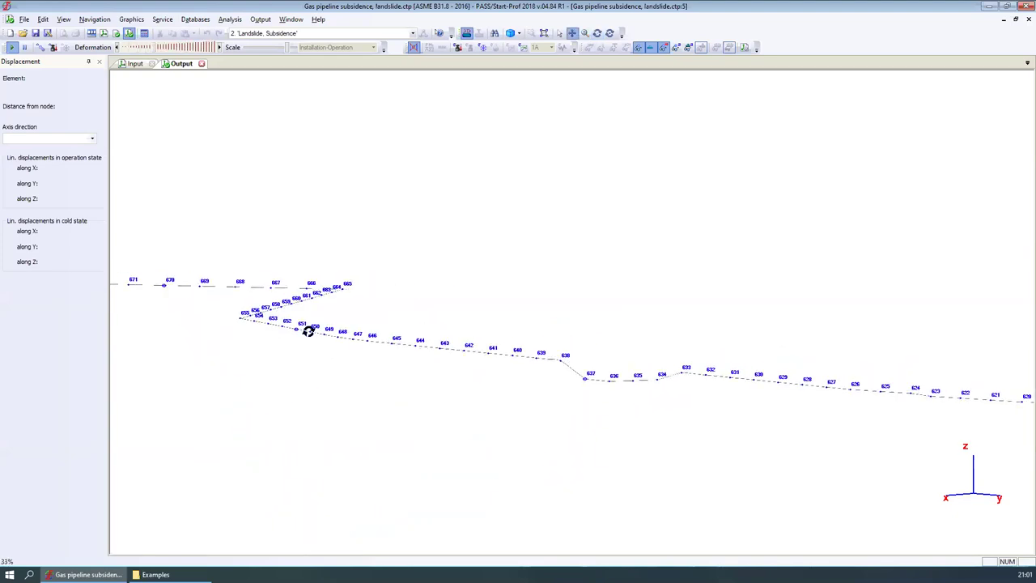
middle_drag(633, 359, 508, 363)
scroll(508, 363, up, 5)
middle_drag(276, 326, 430, 327)
scroll(431, 325, up, 3)
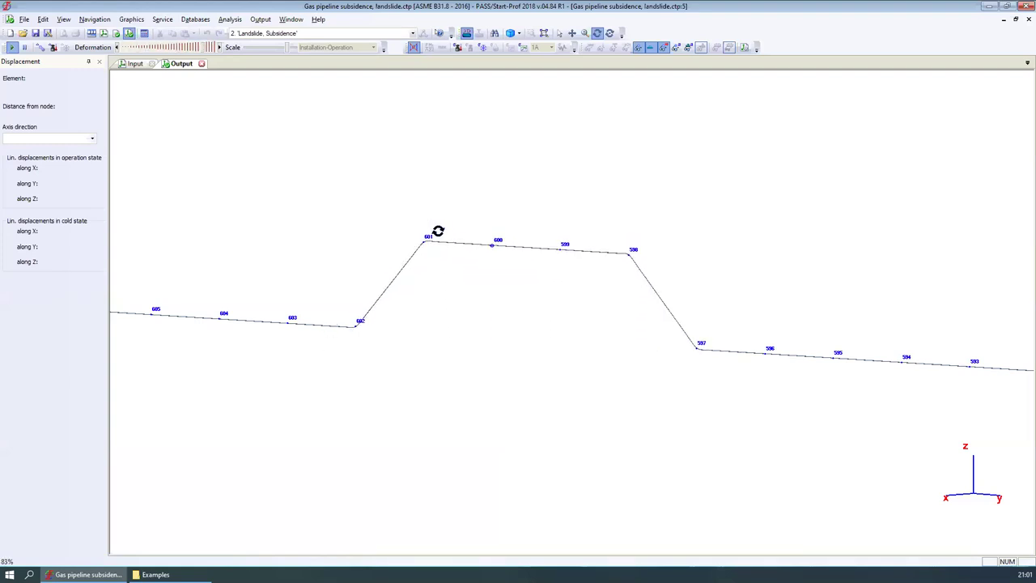
Examine the animated deformation along the rest of the route, including nodes 624-619, and close the graphic output.
scroll(729, 344, down, 5)
scroll(752, 353, down, 2)
middle_drag(726, 361, 446, 343)
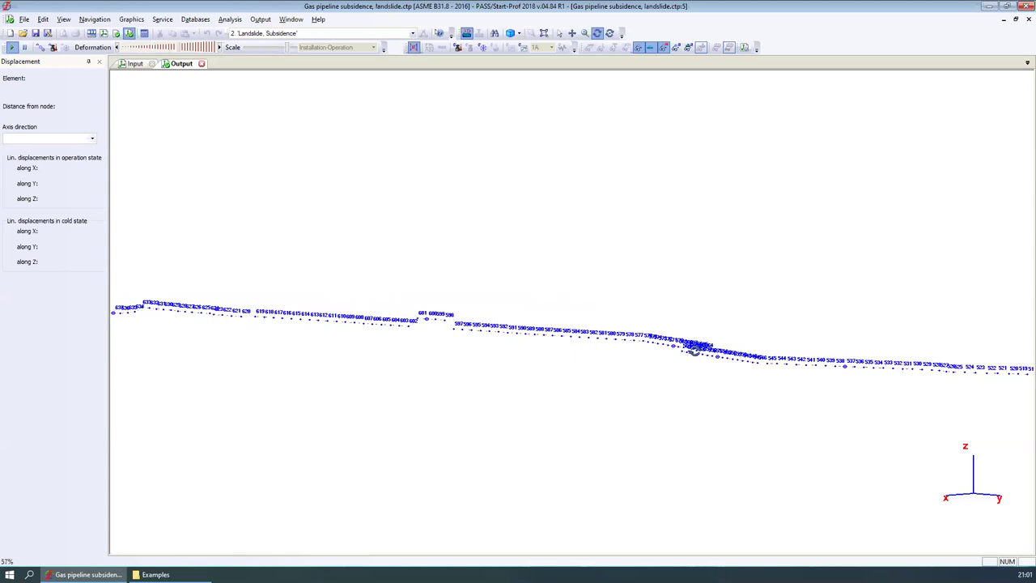
scroll(701, 352, down, 4)
scroll(490, 337, up, 3)
scroll(708, 229, up, 2)
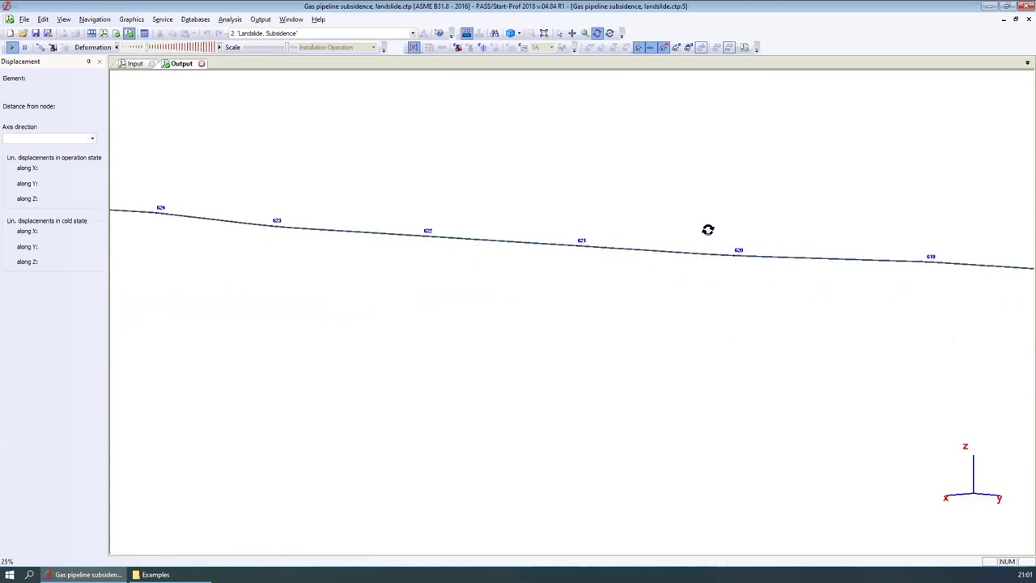
drag(586, 226, 476, 224)
scroll(569, 240, down, 3)
drag(570, 240, 122, 115)
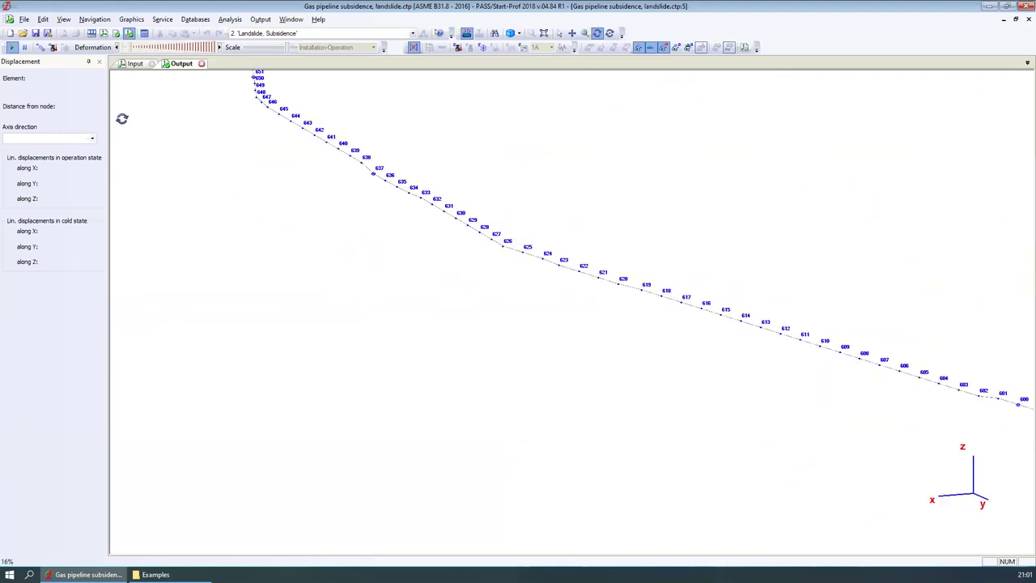
click(202, 64)
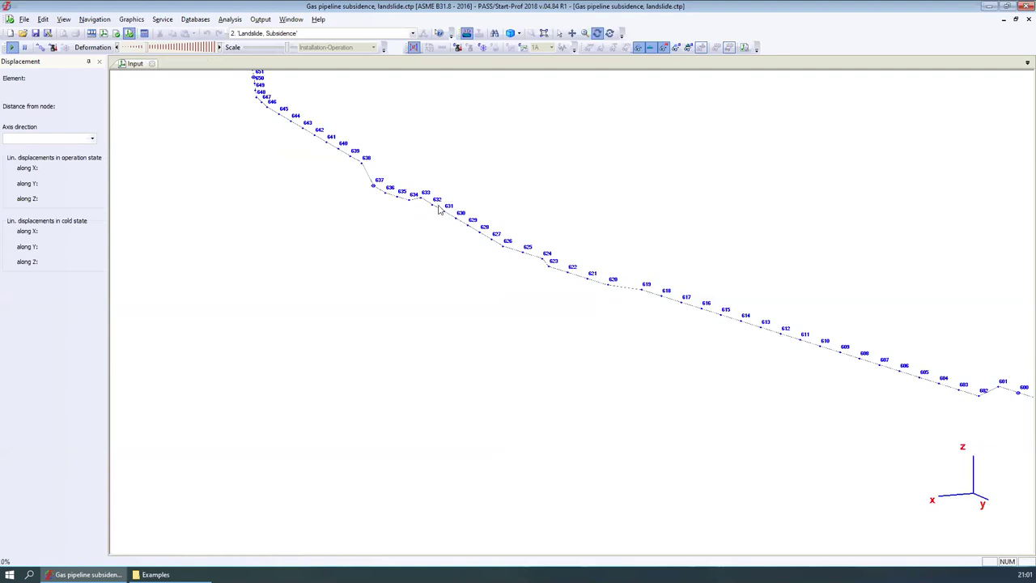
Examine the soil restraints along the buried pipe between nodes 637 and 635 in the input model.
scroll(403, 147, up, 8)
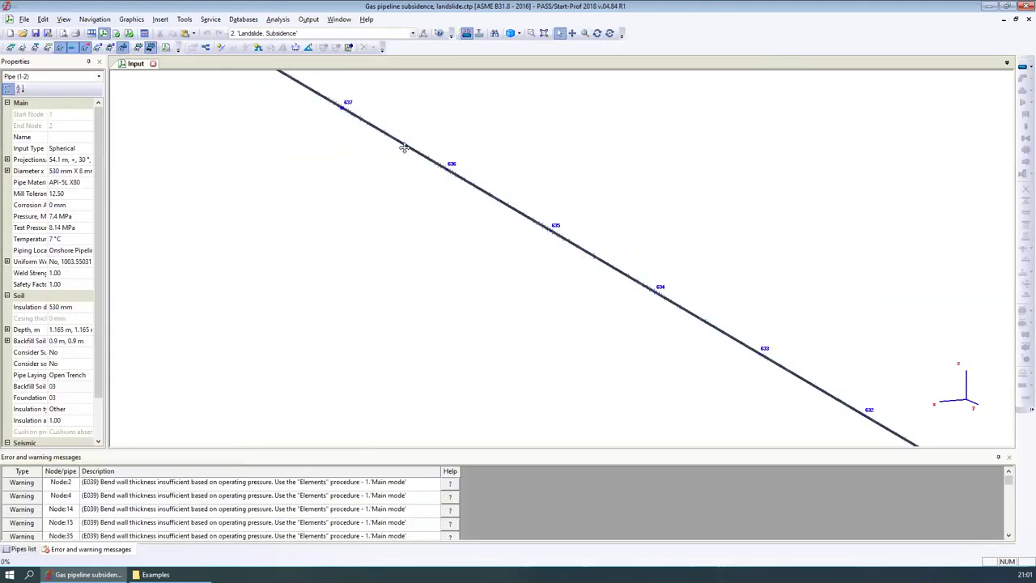
scroll(354, 201, down, 1)
scroll(353, 197, up, 2)
scroll(369, 199, down, 2)
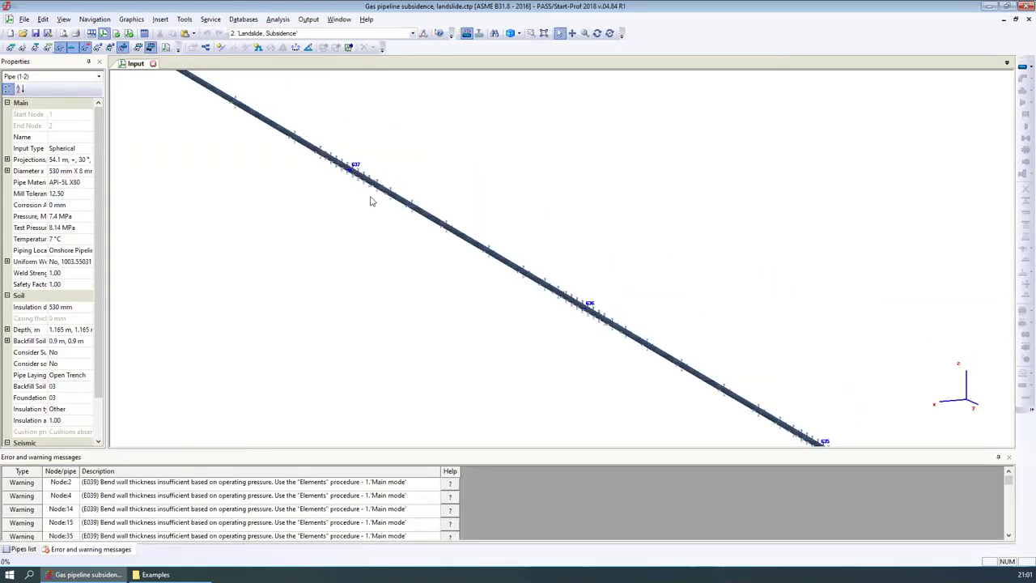
scroll(371, 197, up, 1)
scroll(376, 189, up, 2)
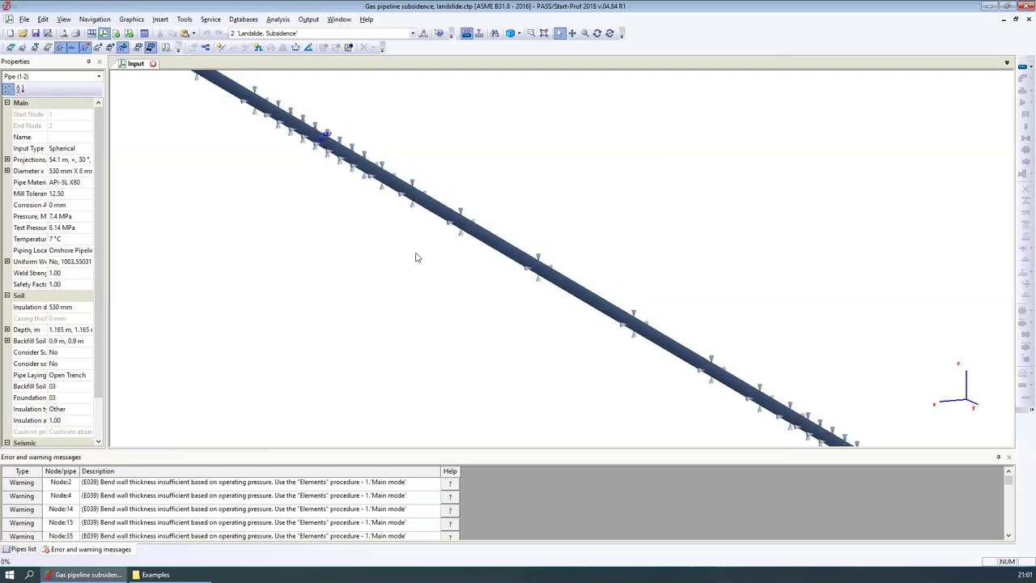
middle_drag(382, 224, 422, 351)
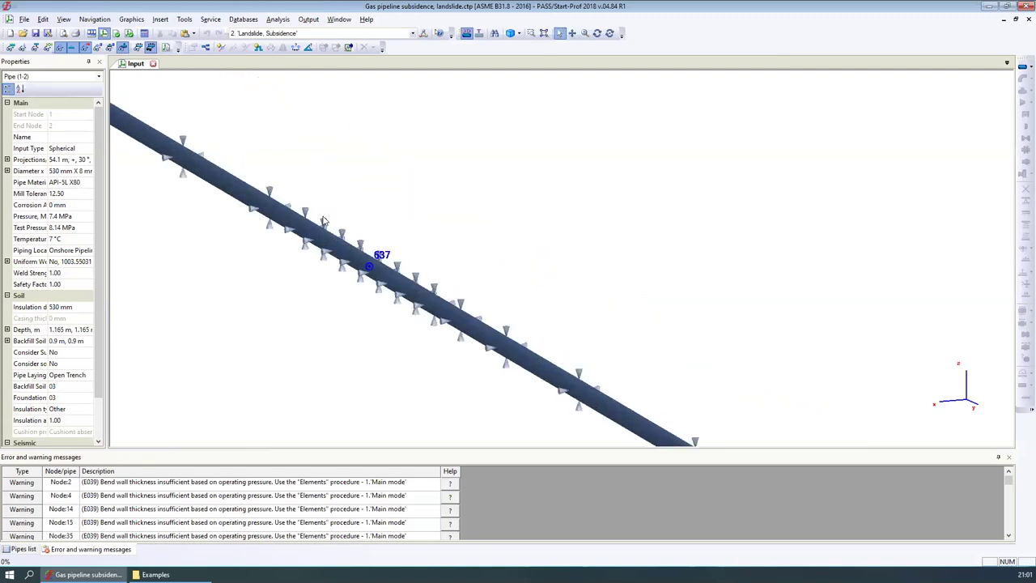
scroll(322, 226, down, 1)
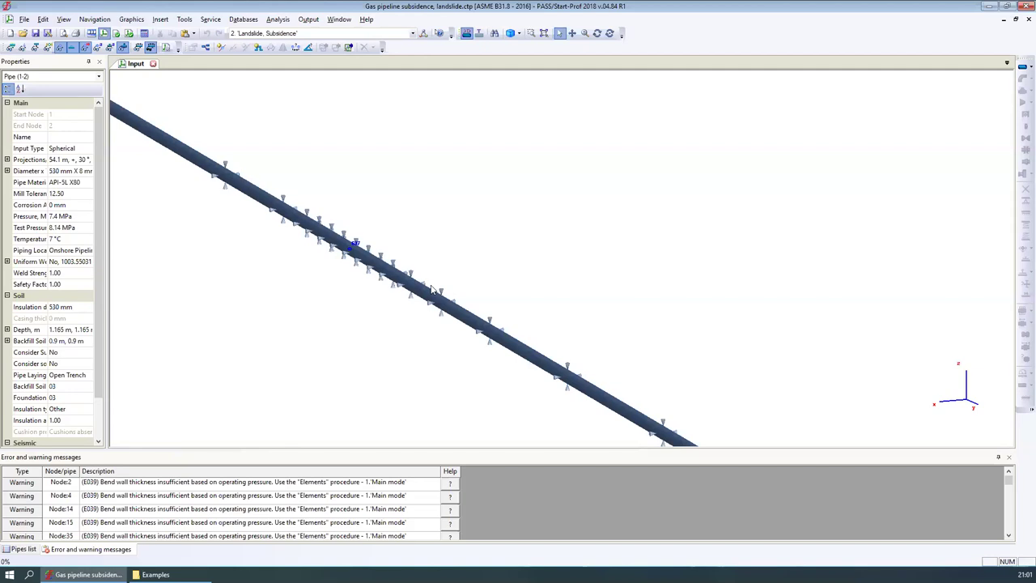
scroll(610, 367, down, 2)
middle_drag(653, 387, 340, 207)
scroll(316, 248, up, 3)
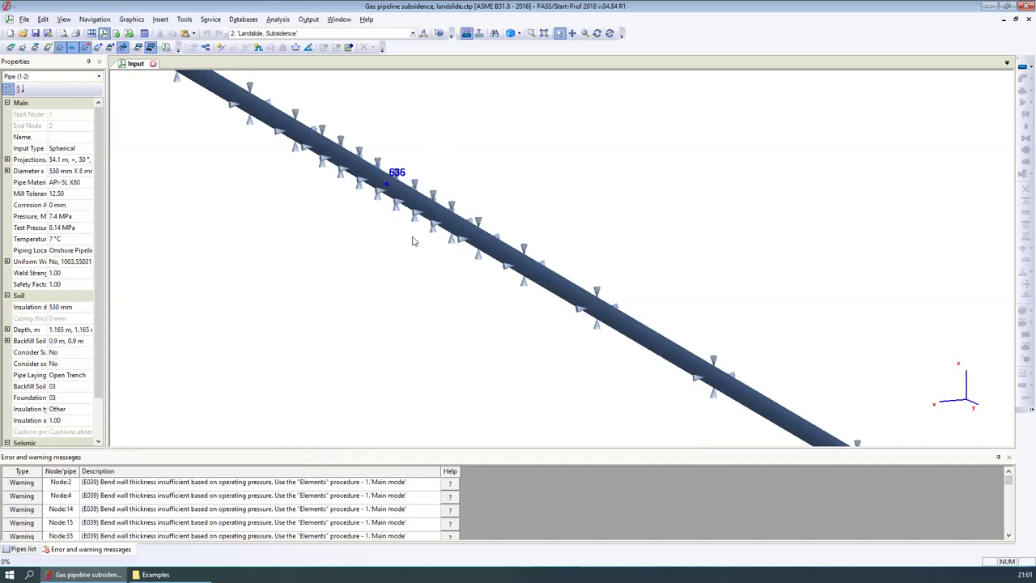
scroll(424, 244, down, 2)
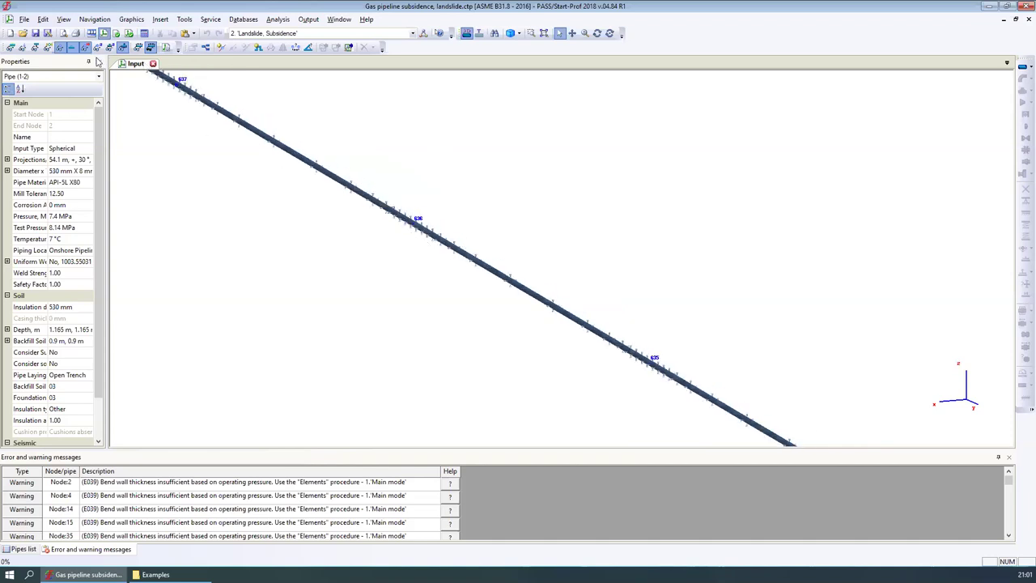
Toggle the display of the offset line below the pipe on and off and examine it along nodes 638-633.
click(35, 48)
scroll(372, 231, down, 4)
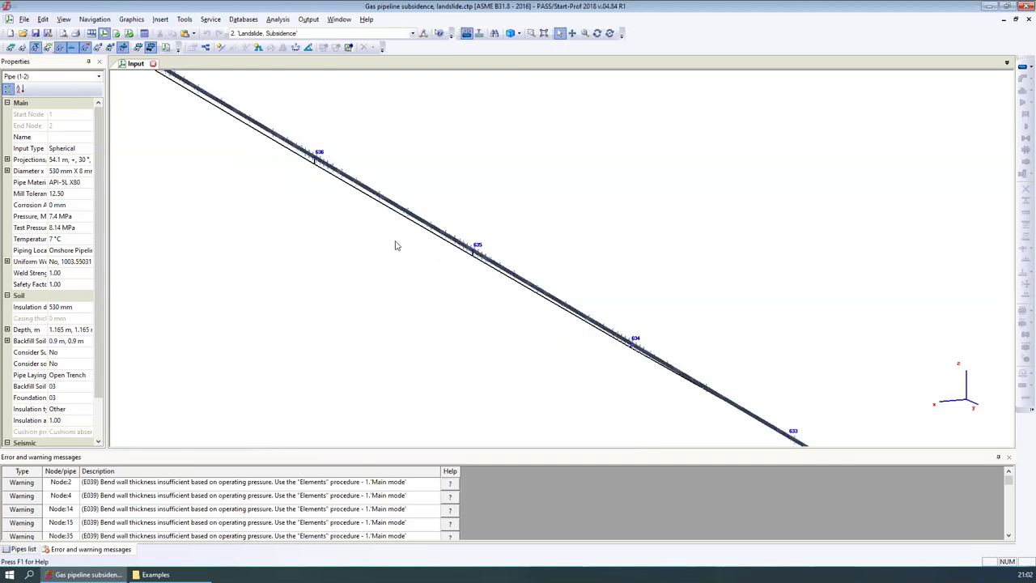
click(35, 48)
click(35, 48)
click(34, 47)
click(35, 48)
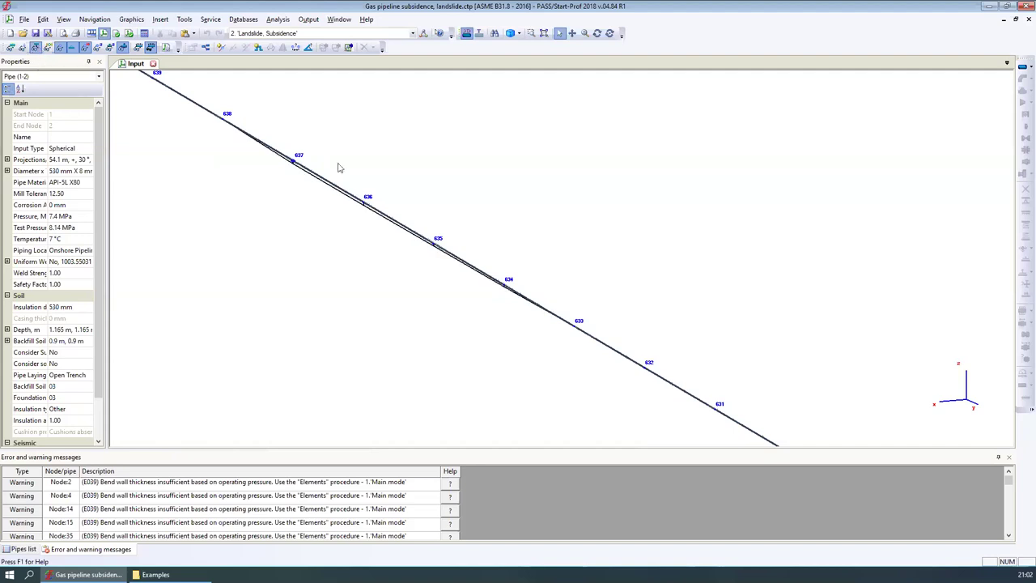
scroll(340, 168, up, 2)
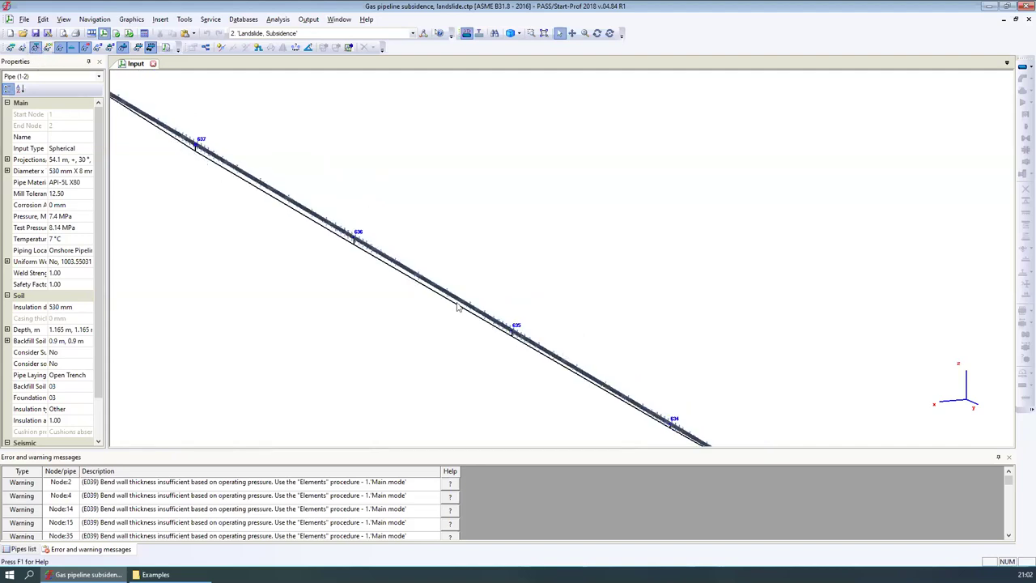
click(35, 48)
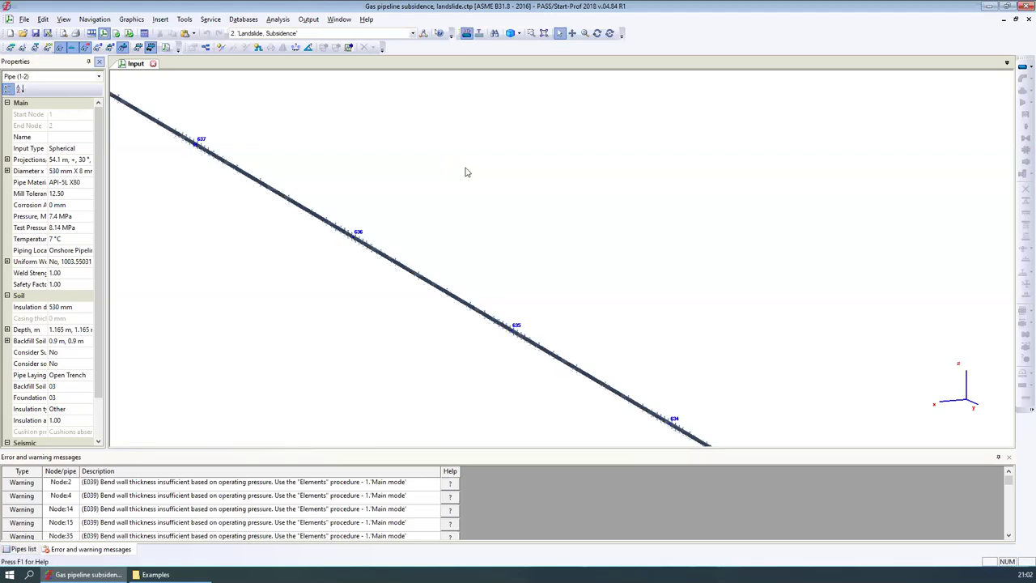
scroll(487, 193, down, 2)
scroll(486, 194, down, 3)
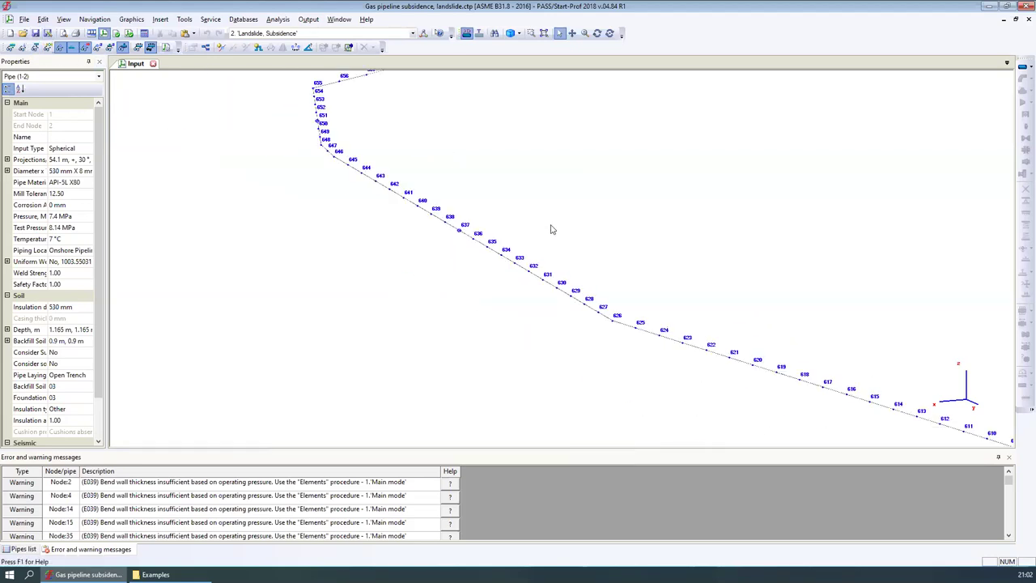
Show the piping stress table for the 'Landslide, Subsidence' operating mode.
mouse_move(88, 575)
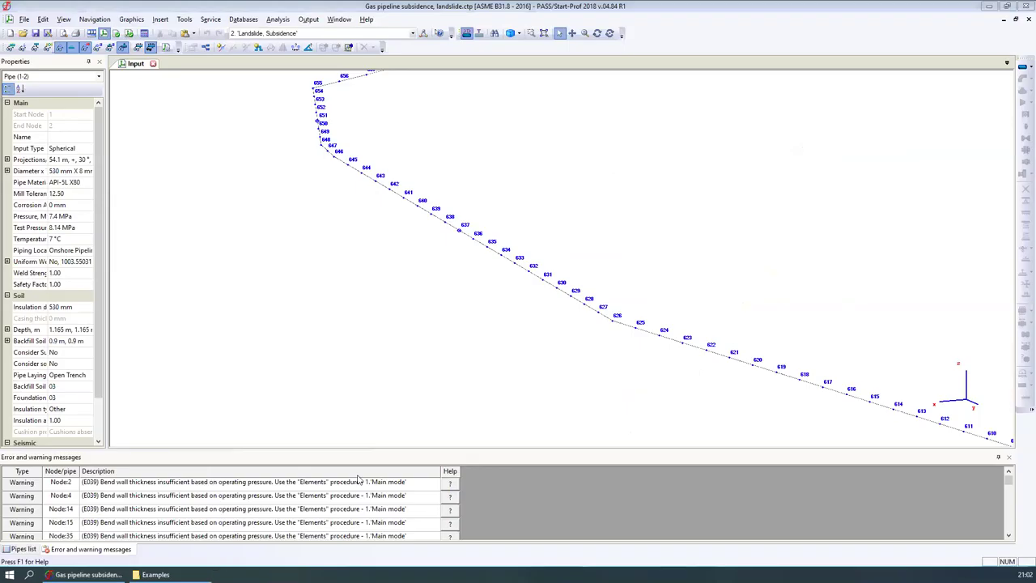
click(309, 20)
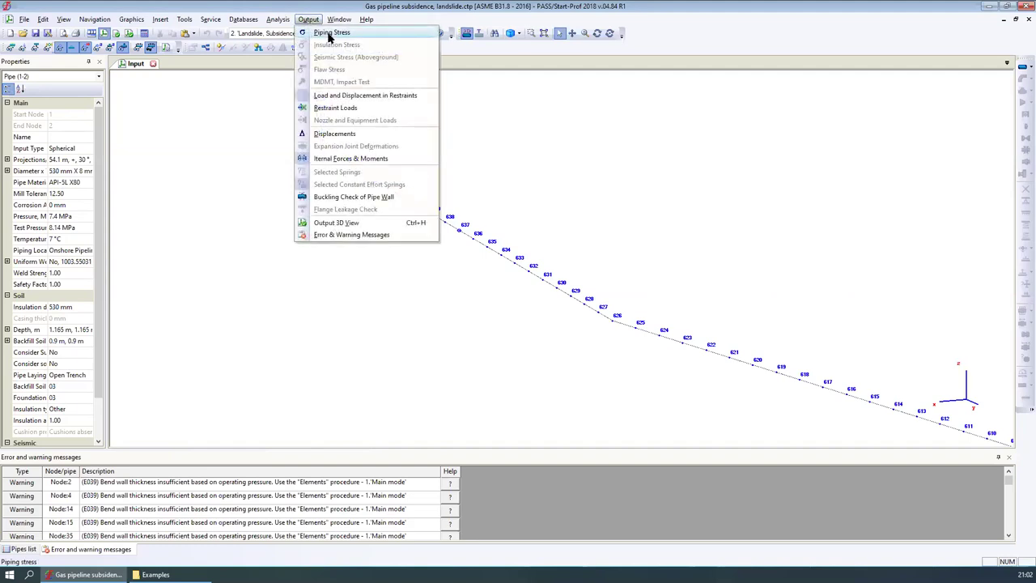
click(328, 34)
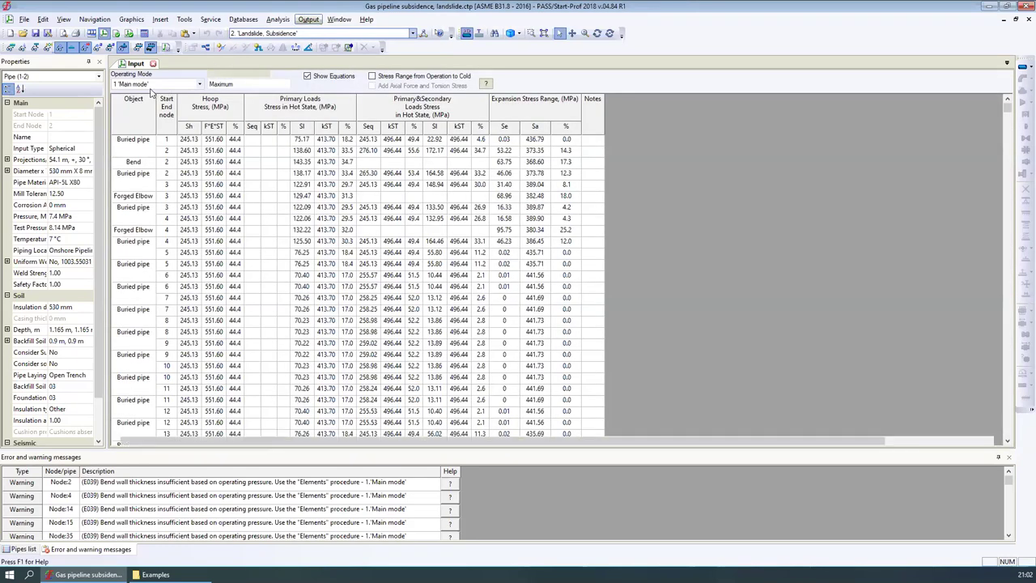
click(155, 85)
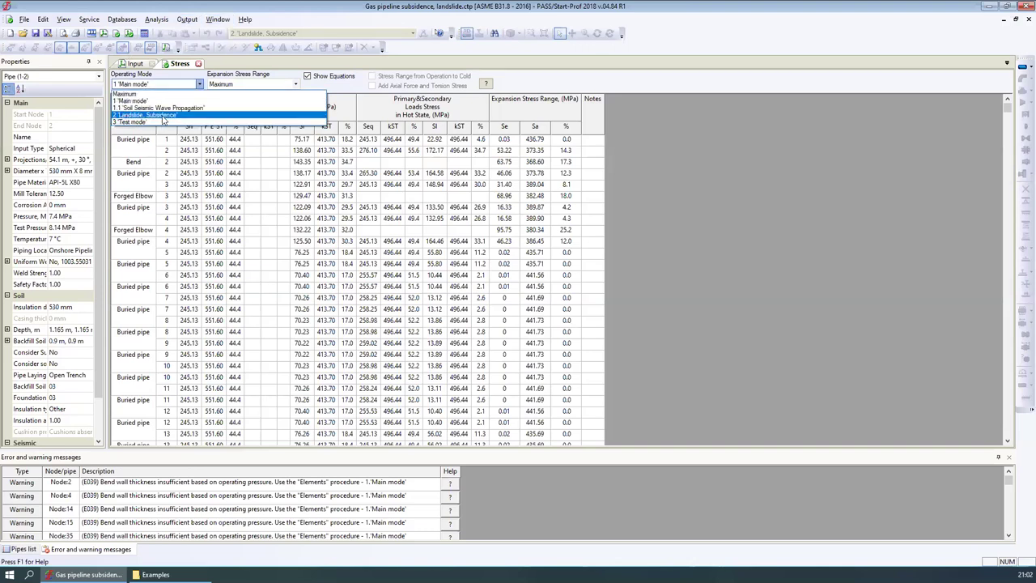
click(146, 115)
Examine the mode type choices and load case template of 'Landslide, Subsidence' in the Smart Operation Mode Editor, leaving ASCE 2001 (ALA) selected.
click(134, 64)
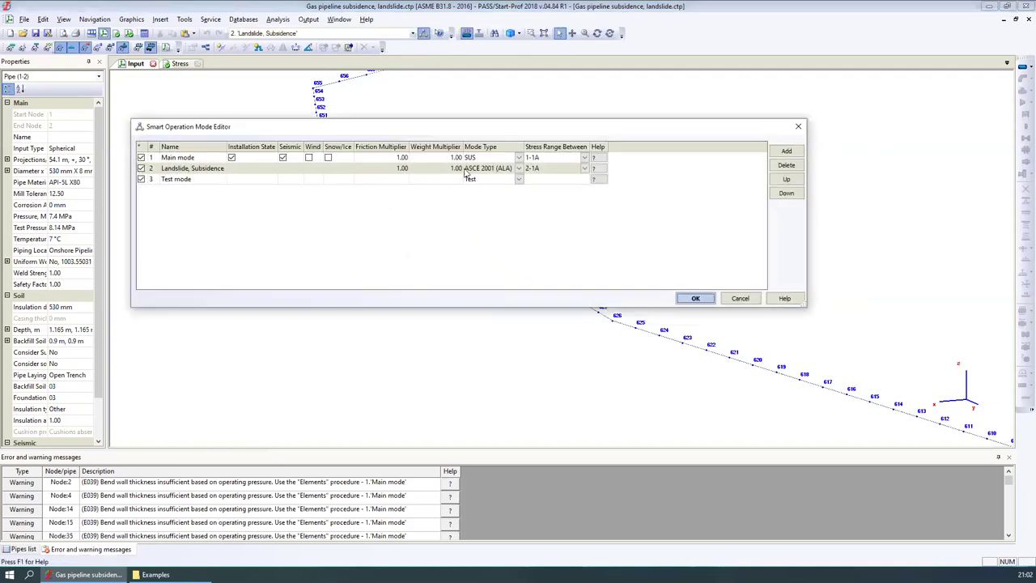
click(488, 168)
click(519, 167)
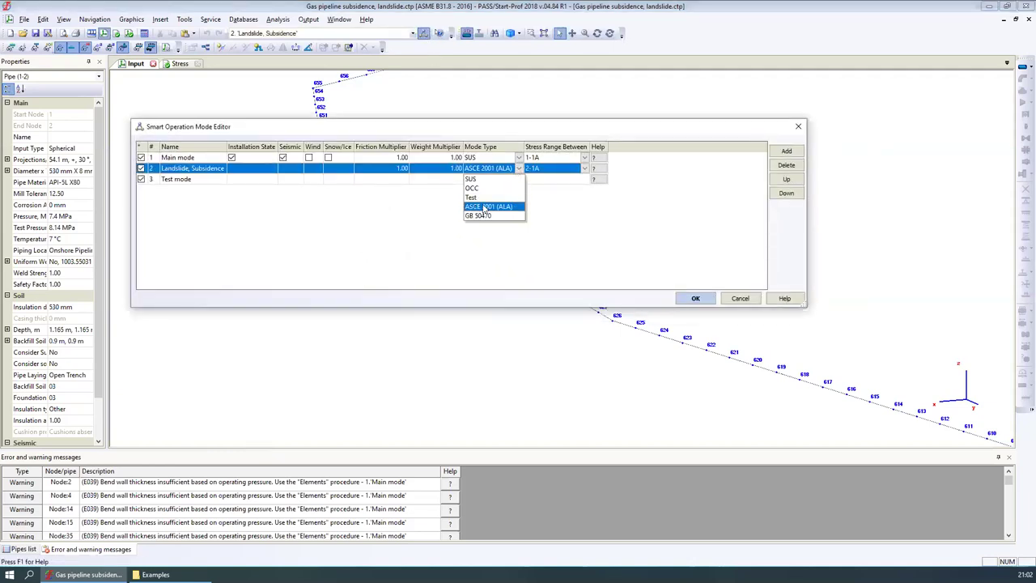
click(333, 204)
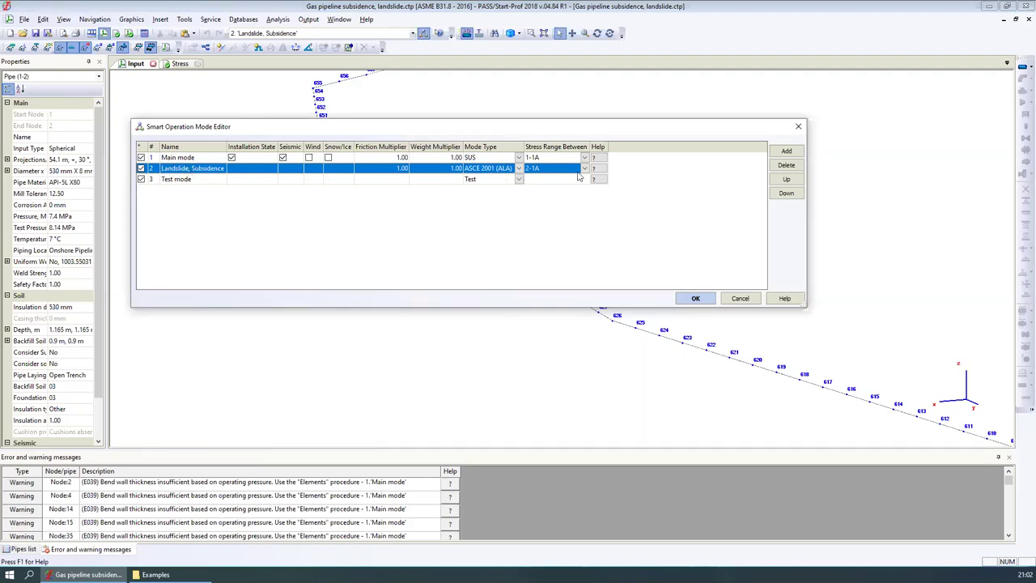
mouse_move(601, 170)
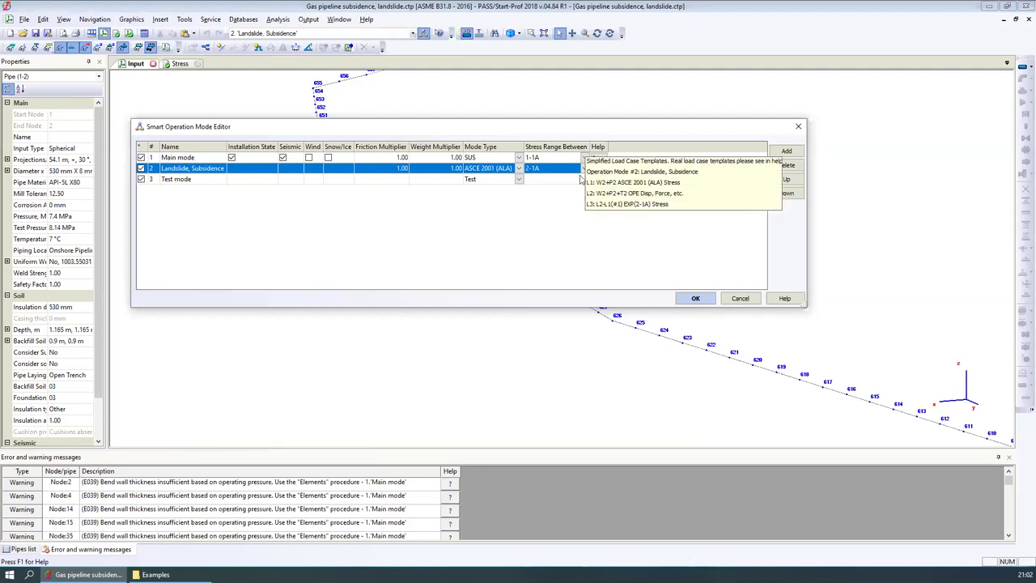
click(518, 168)
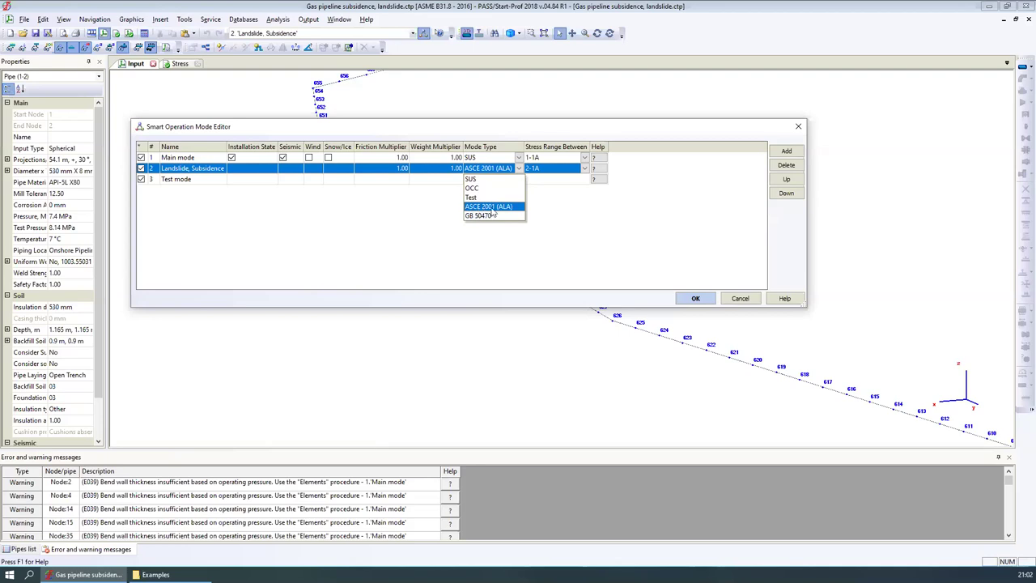
click(651, 128)
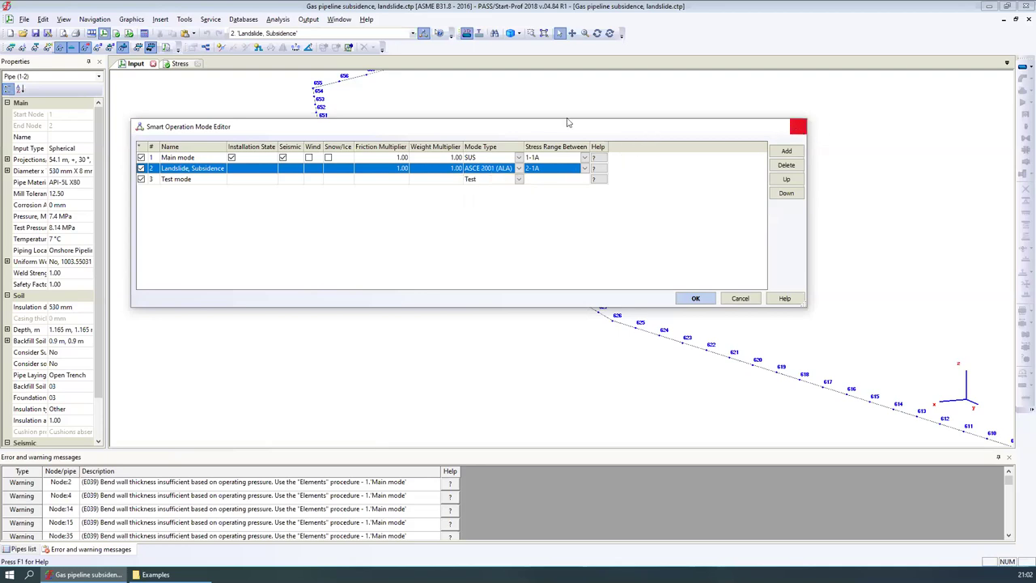
key(Return)
Examine the equations behind the landslide tension and compression strains at nodes 1 and 2, and close the stress table.
click(183, 64)
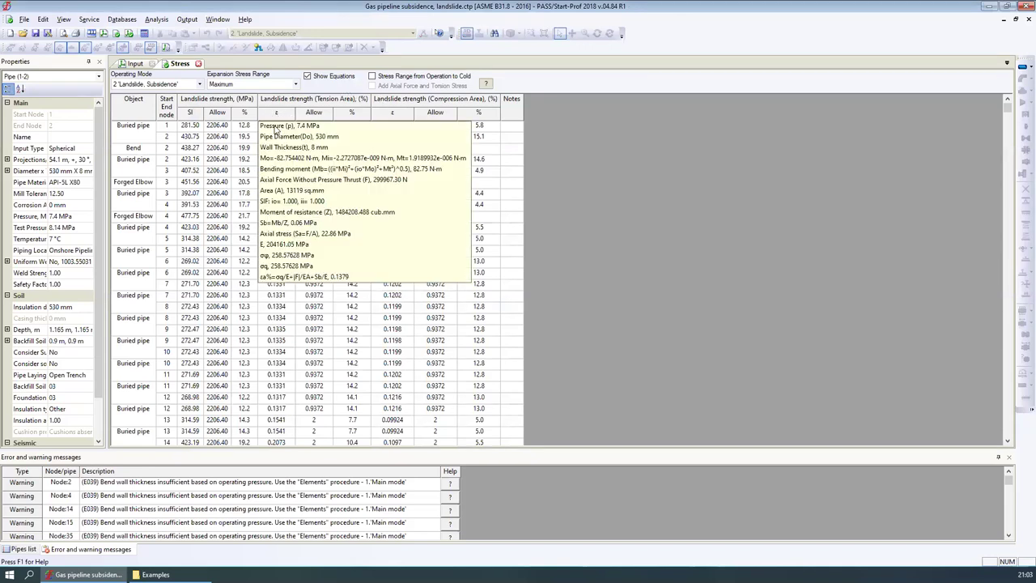
mouse_move(278, 142)
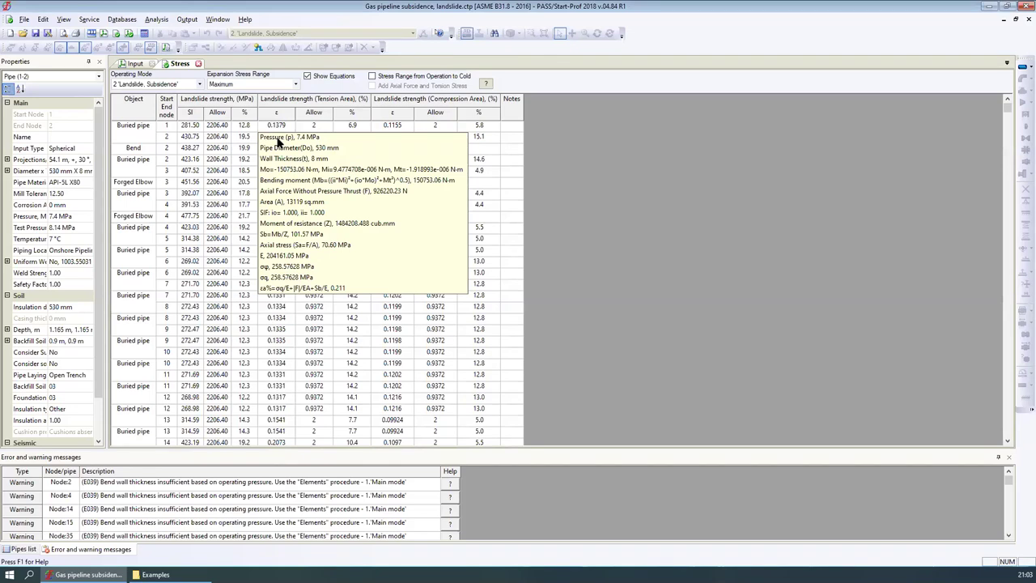
mouse_move(327, 137)
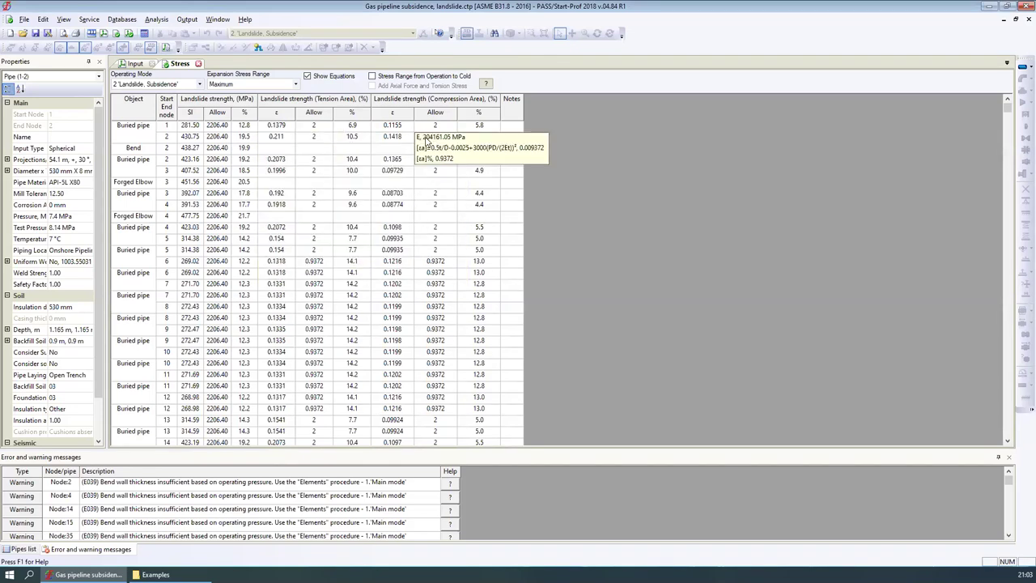
click(198, 63)
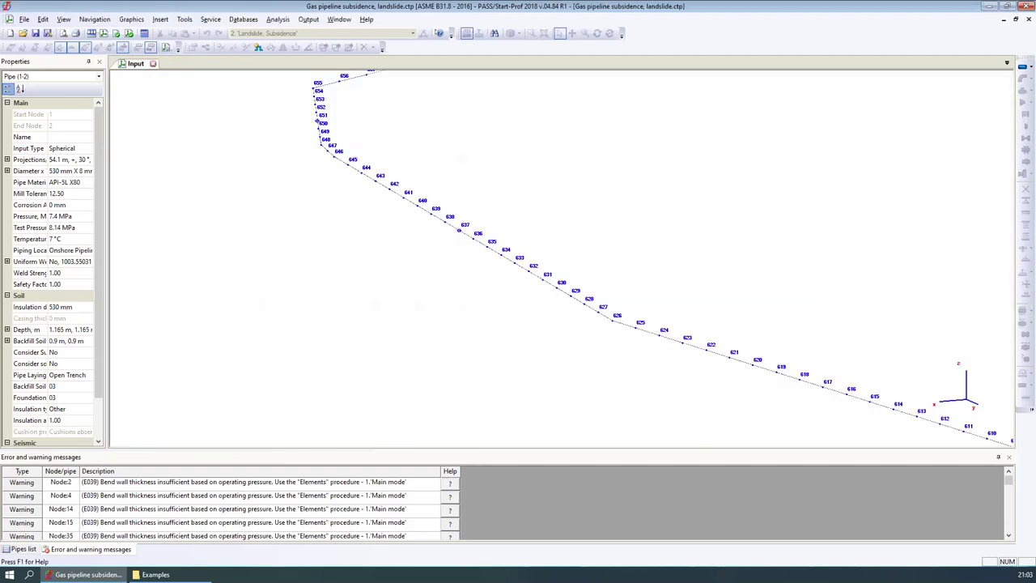